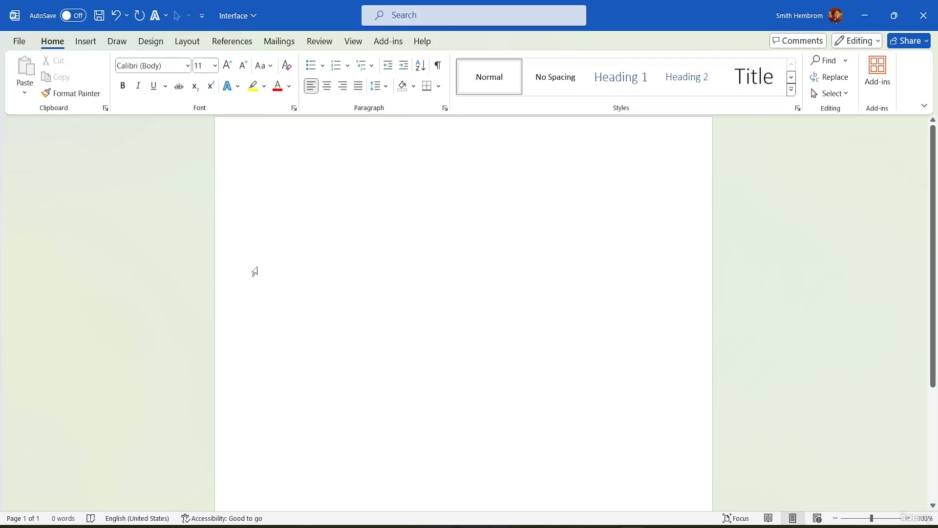
Enter the text "Hello Class" at the start of the blank document and set its font size to 36
text(Hello )
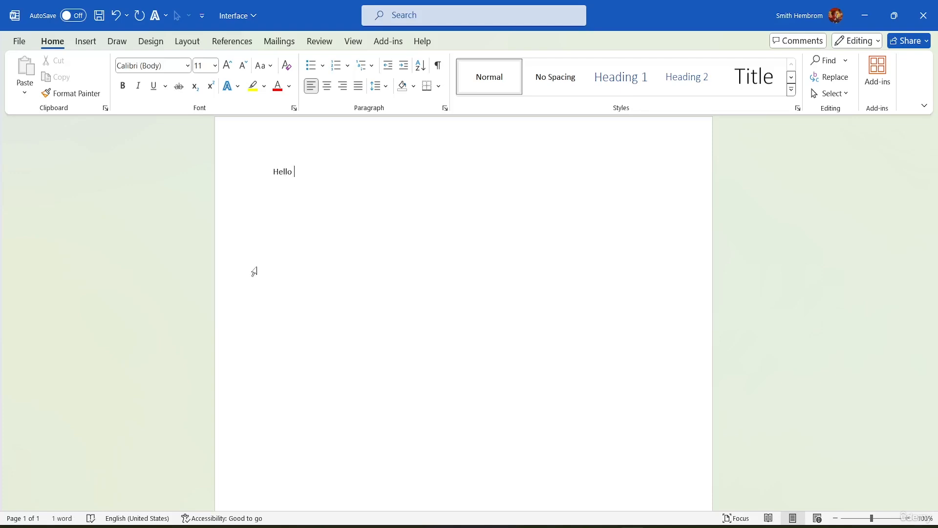
text(Class)
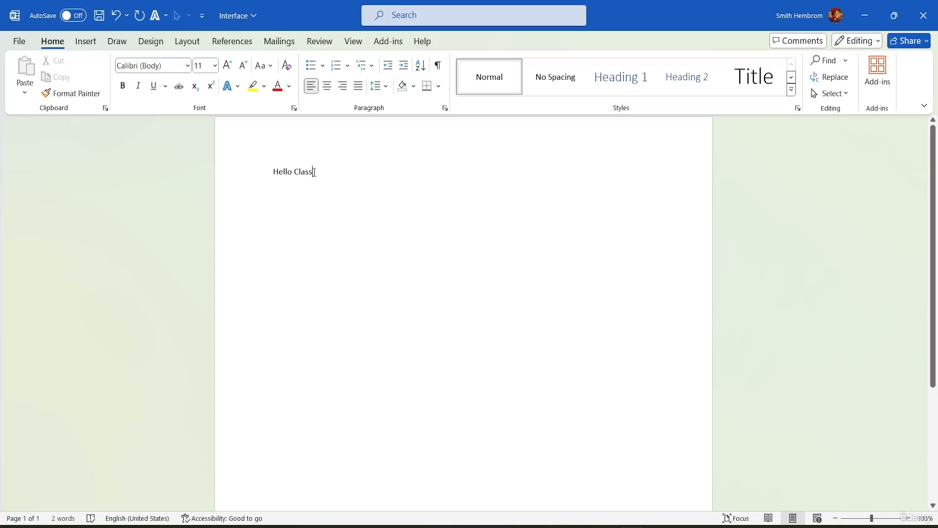
drag(315, 171, 273, 171)
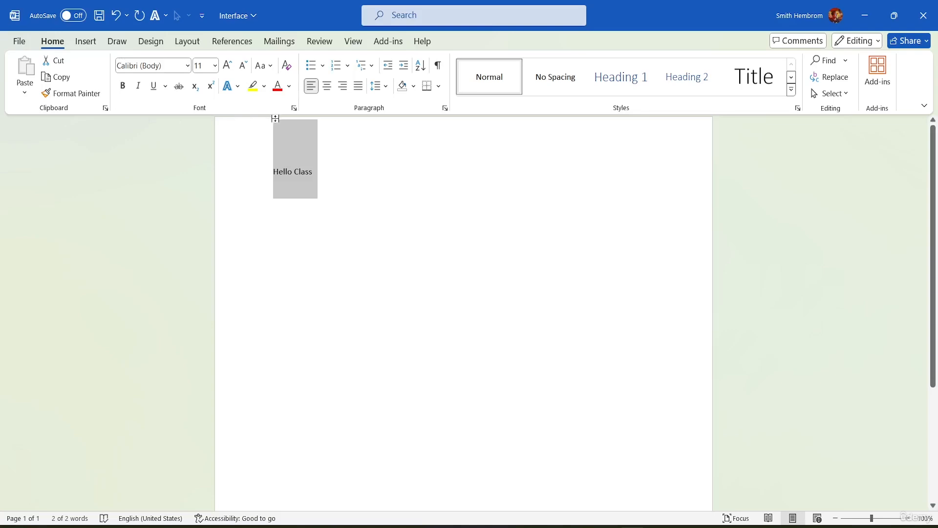
click(216, 66)
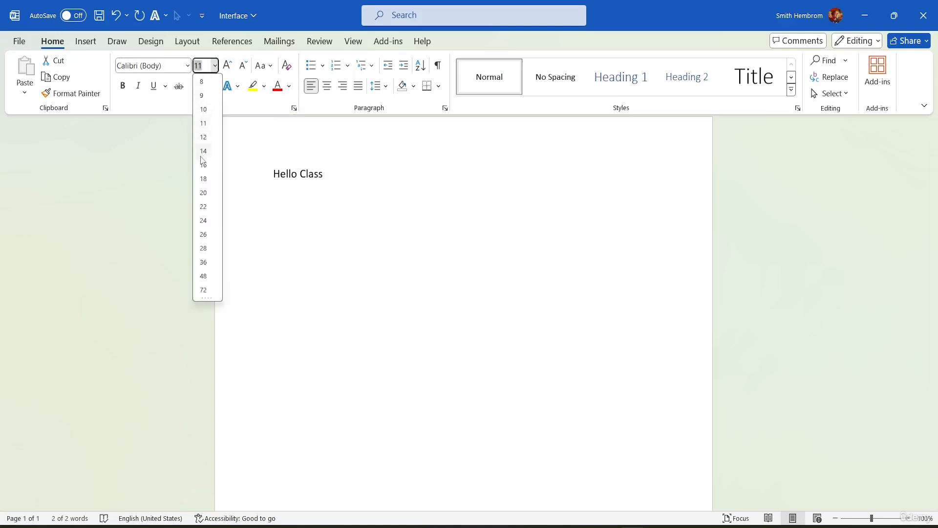
click(208, 263)
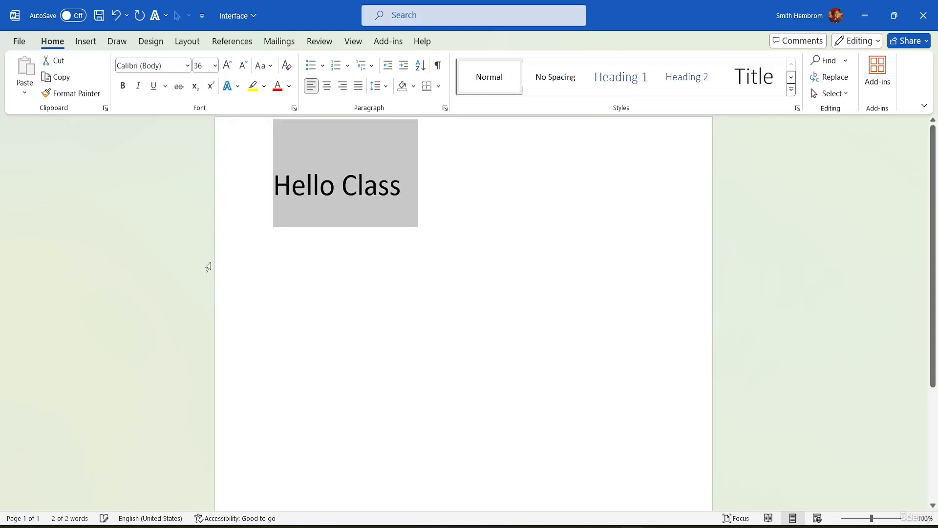
click(426, 187)
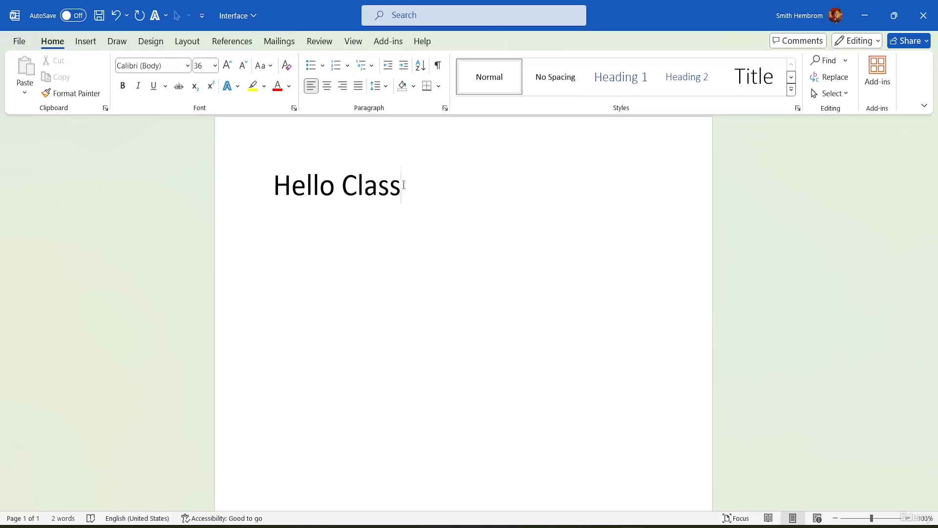
Reduce the font size of the word "Class" to 24, leaving "Hello" as it is
drag(404, 185, 343, 192)
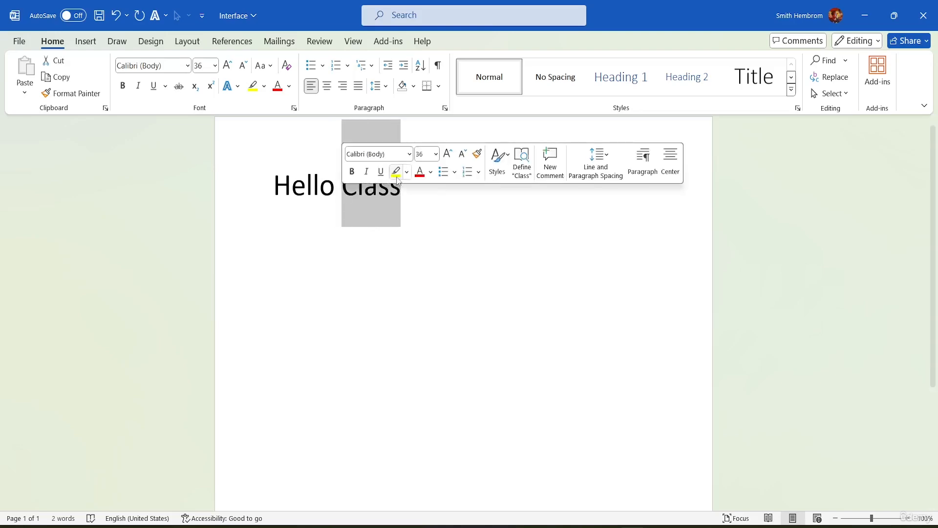
click(435, 155)
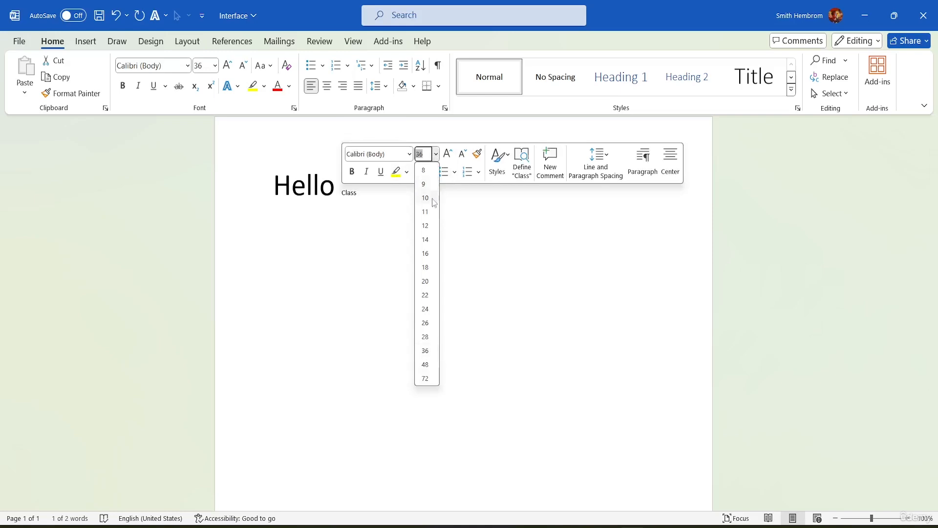
click(426, 309)
click(454, 237)
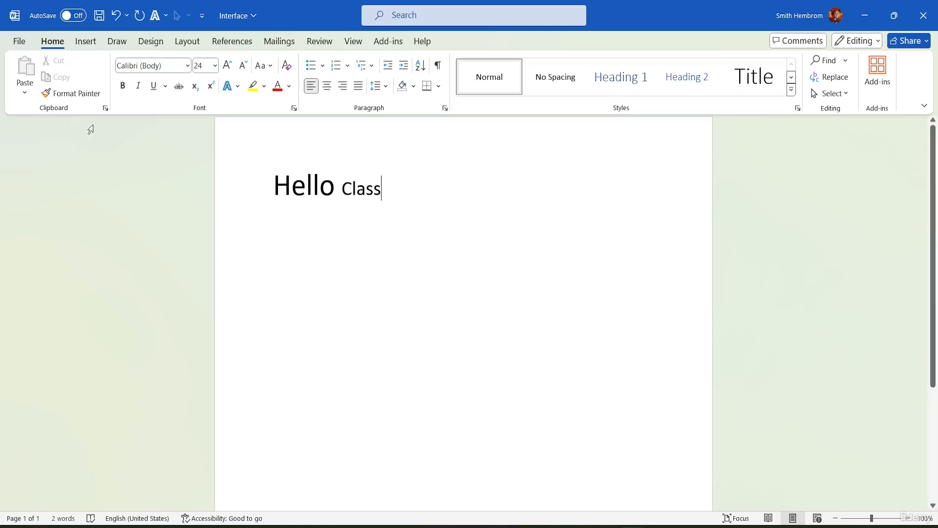
click(177, 65)
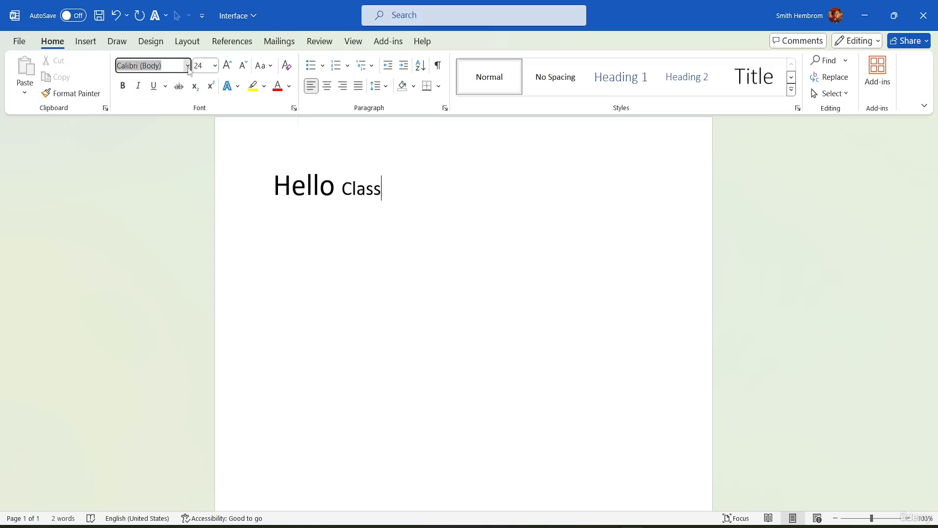
click(188, 66)
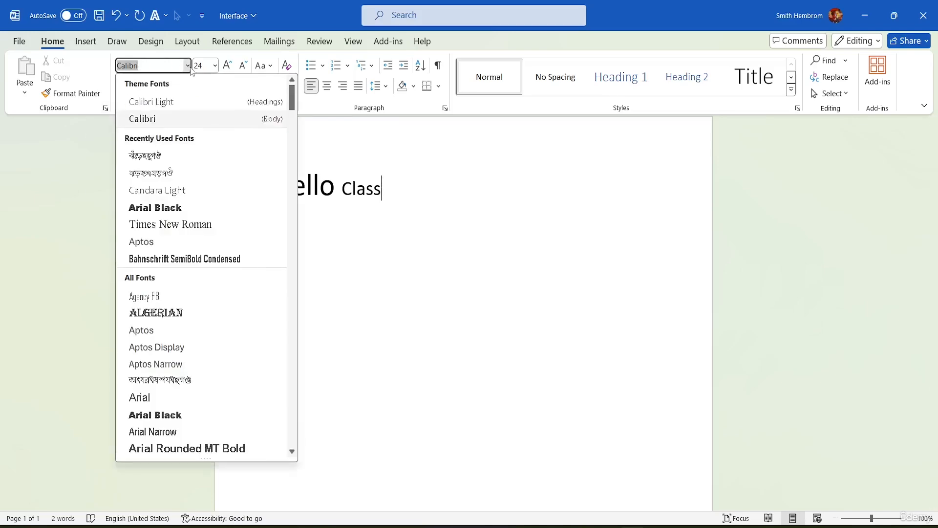
click(336, 188)
drag(337, 188, 272, 196)
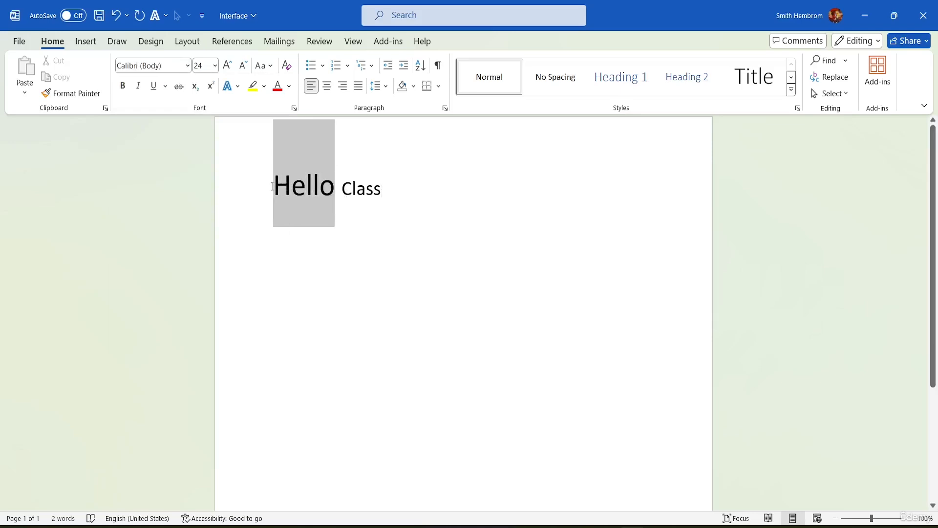
Preview various fonts on the word "Class" and apply the Poor Richard font to it
drag(382, 190, 342, 190)
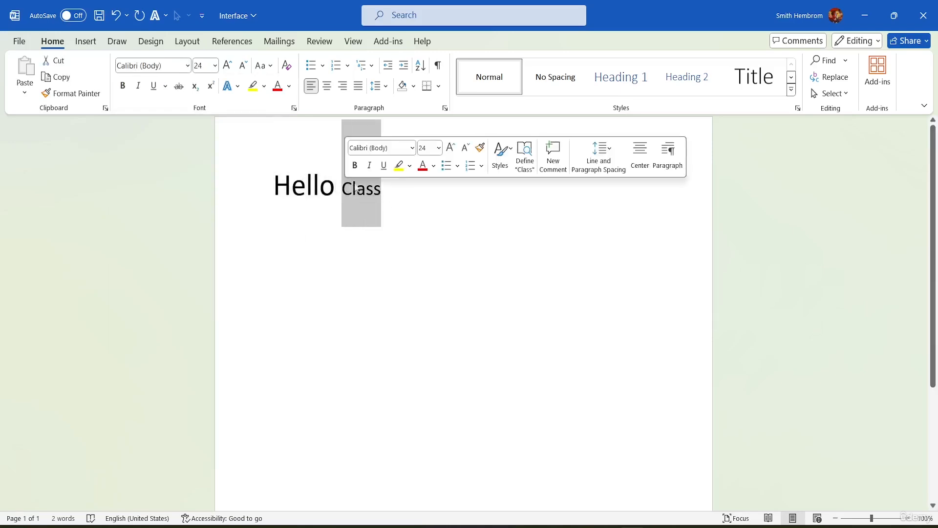
click(187, 66)
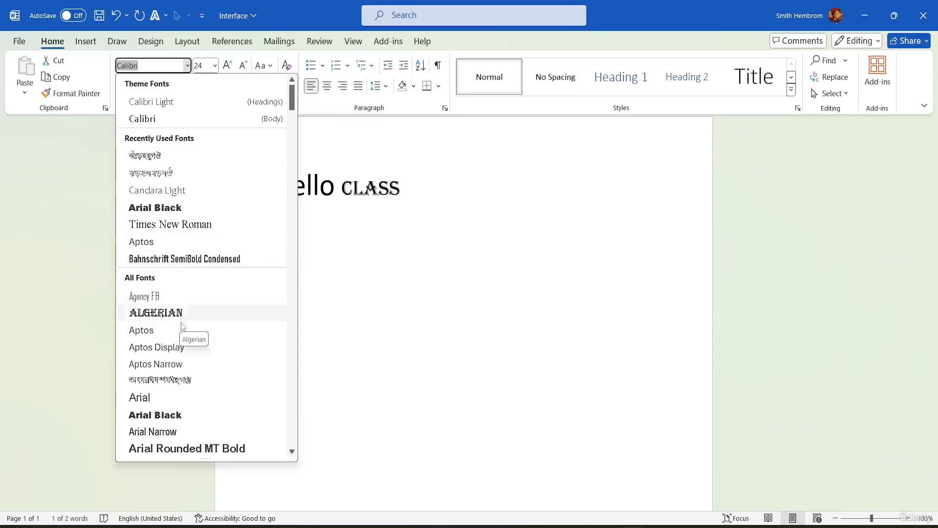
scroll(185, 389, down, 10)
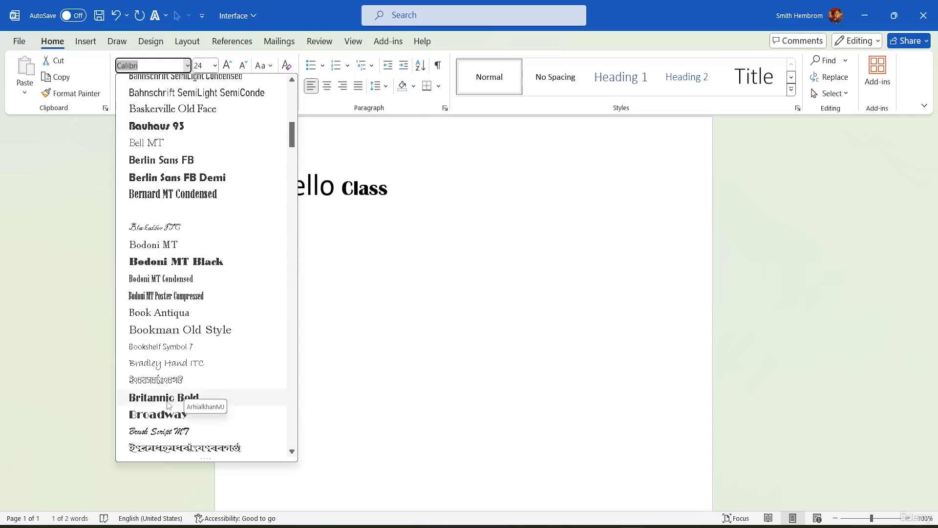
scroll(174, 386, down, 7)
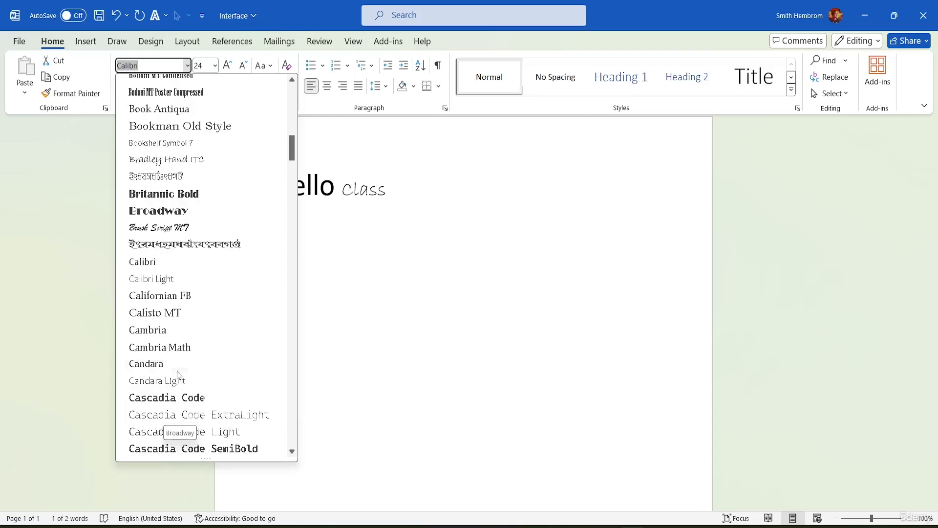
scroll(166, 327, down, 7)
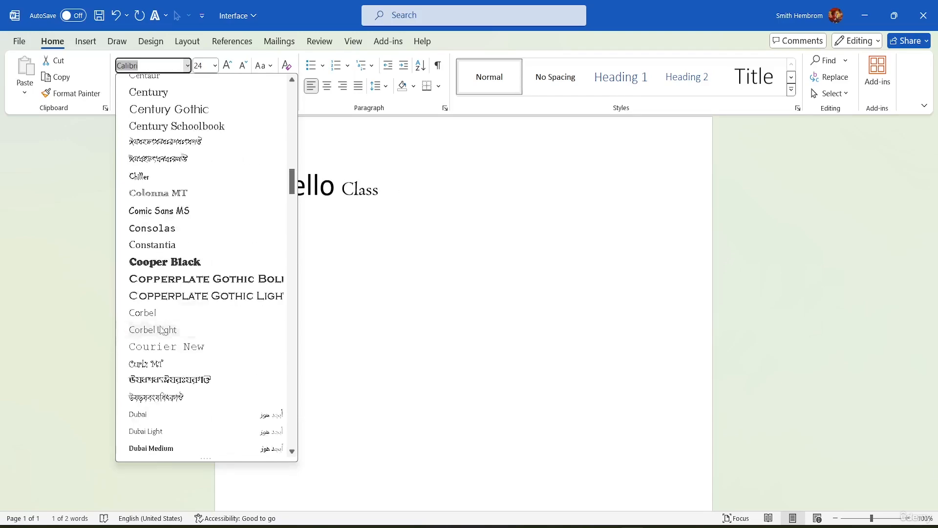
scroll(173, 264, down, 10)
scroll(173, 264, down, 4)
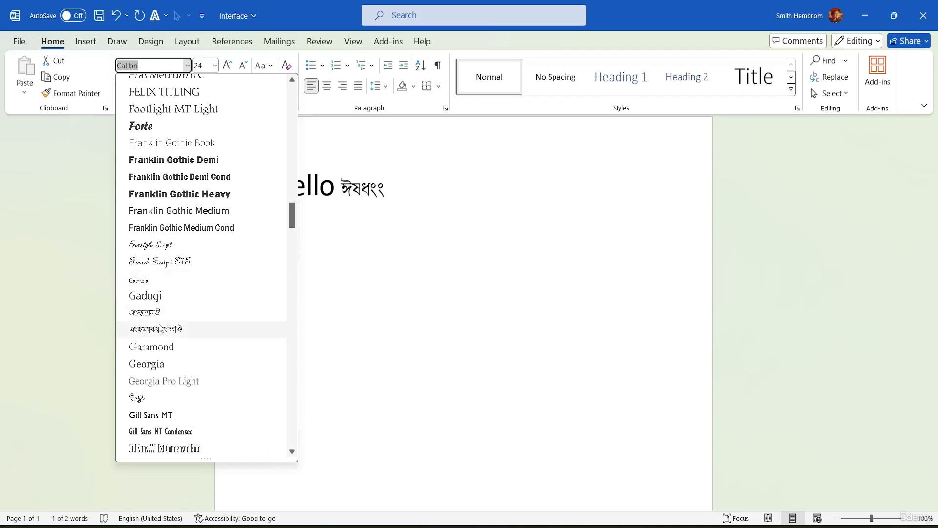
scroll(173, 300, down, 1)
scroll(172, 299, down, 13)
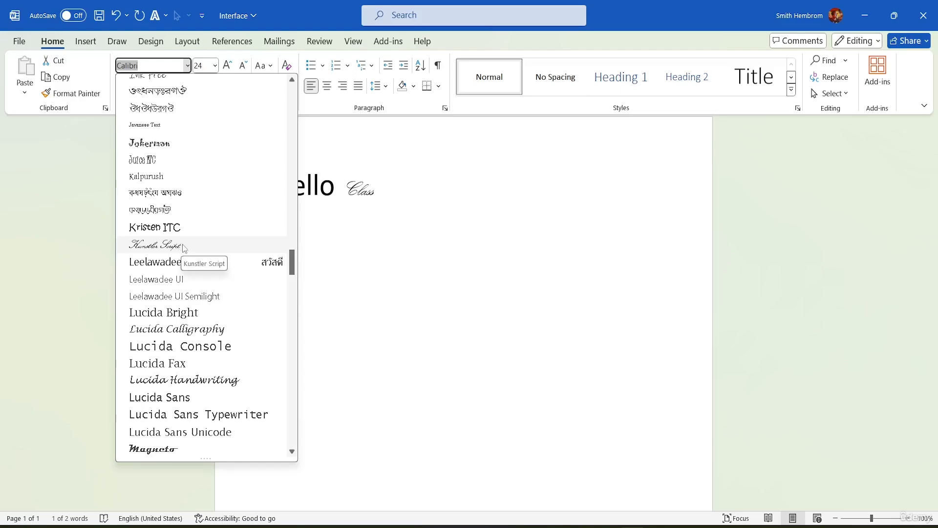
scroll(228, 379, down, 6)
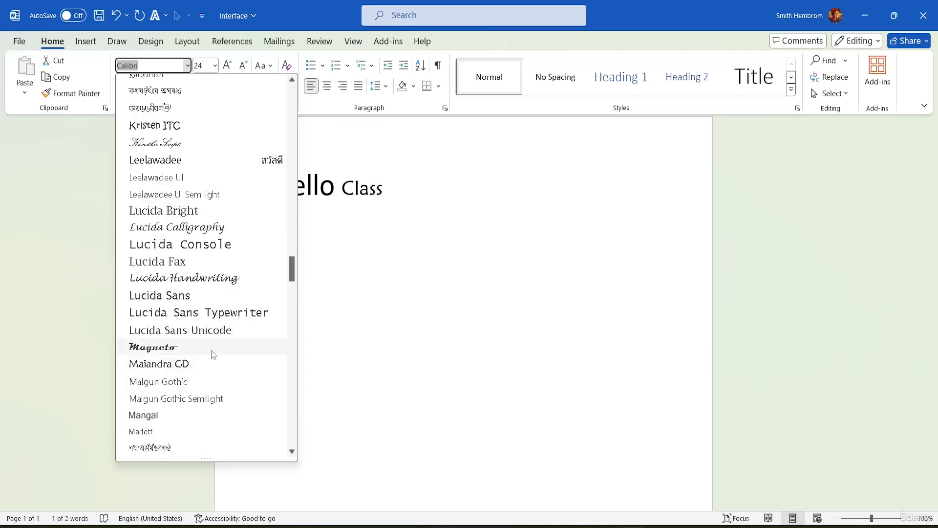
scroll(203, 343, down, 13)
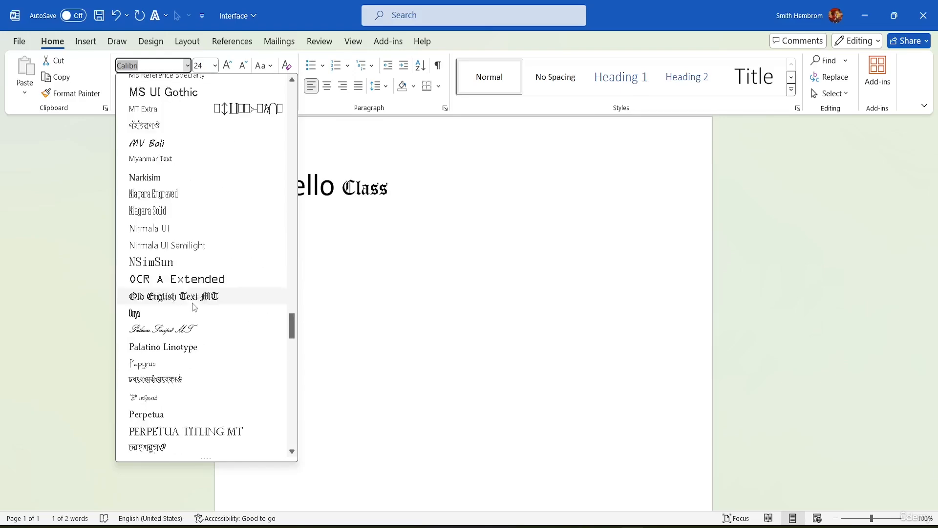
scroll(192, 303, up, 6)
scroll(192, 300, up, 10)
scroll(193, 282, down, 11)
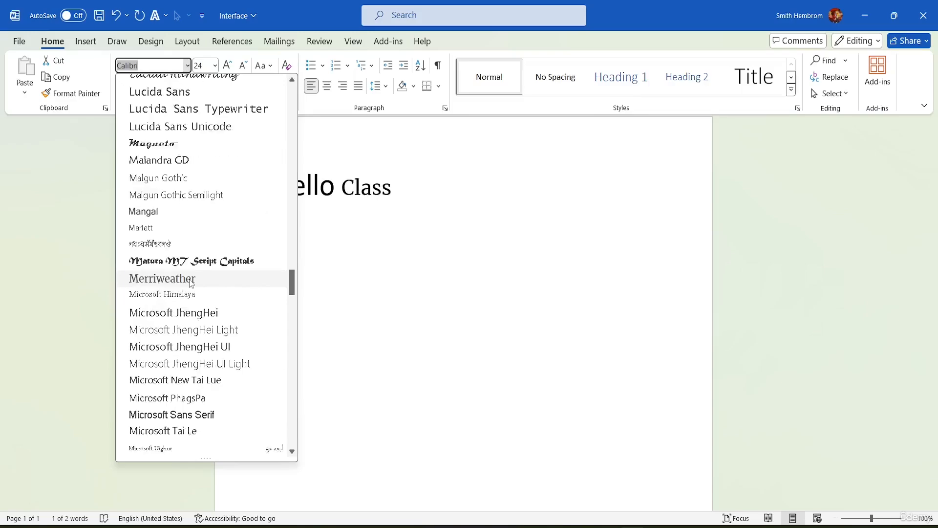
scroll(210, 239, down, 3)
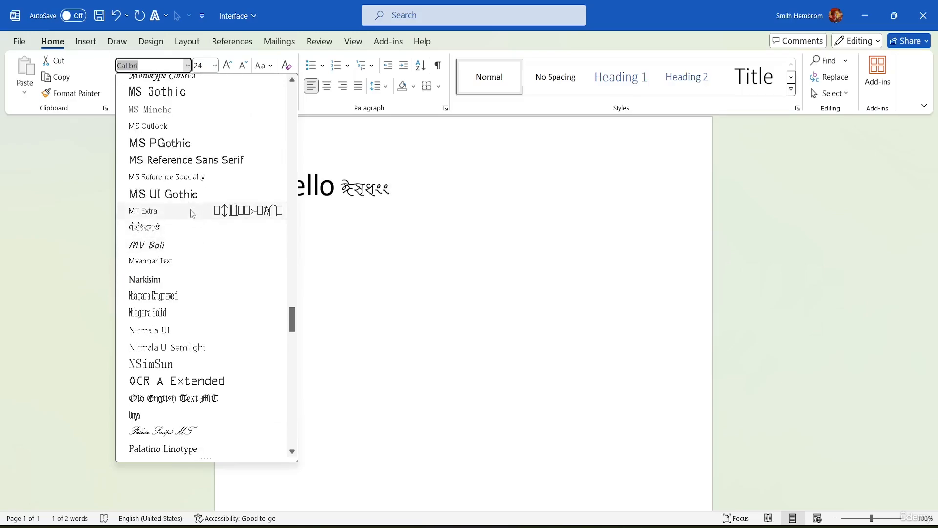
scroll(167, 284, down, 4)
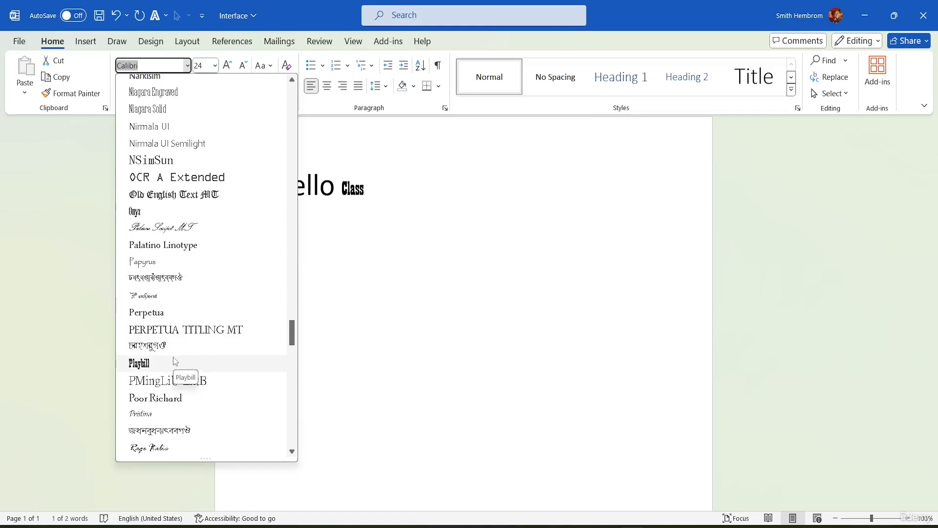
click(147, 399)
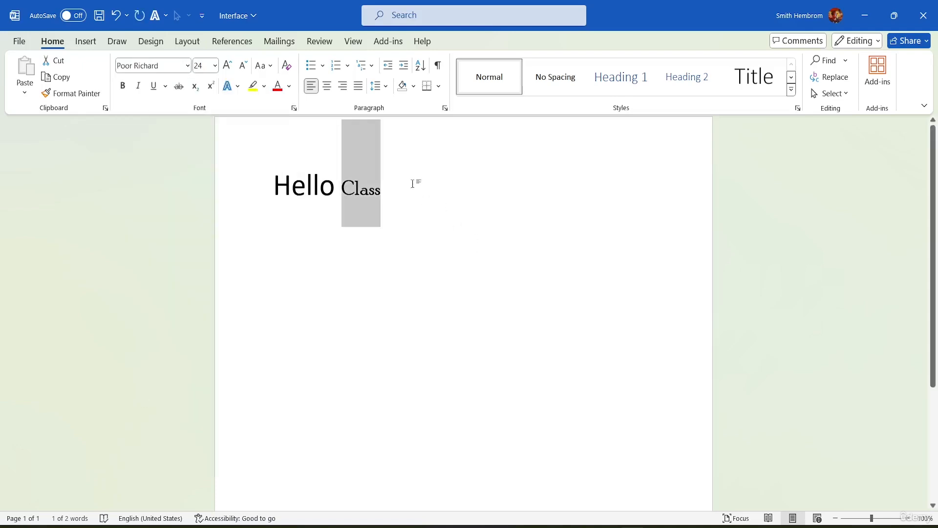
click(401, 173)
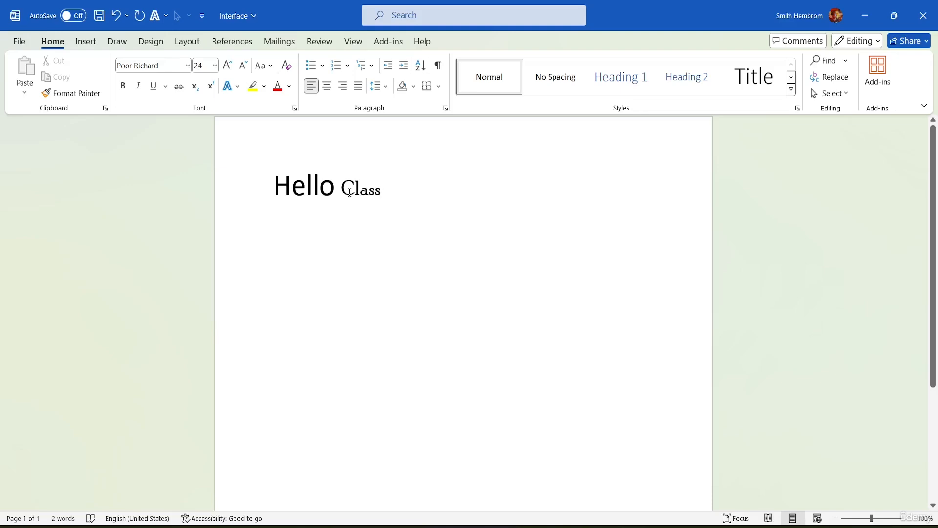
click(188, 65)
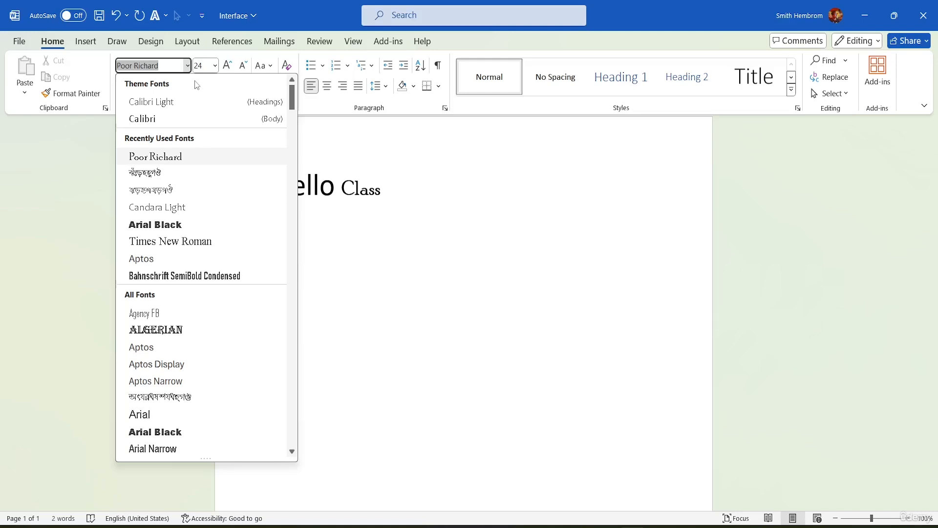
click(415, 171)
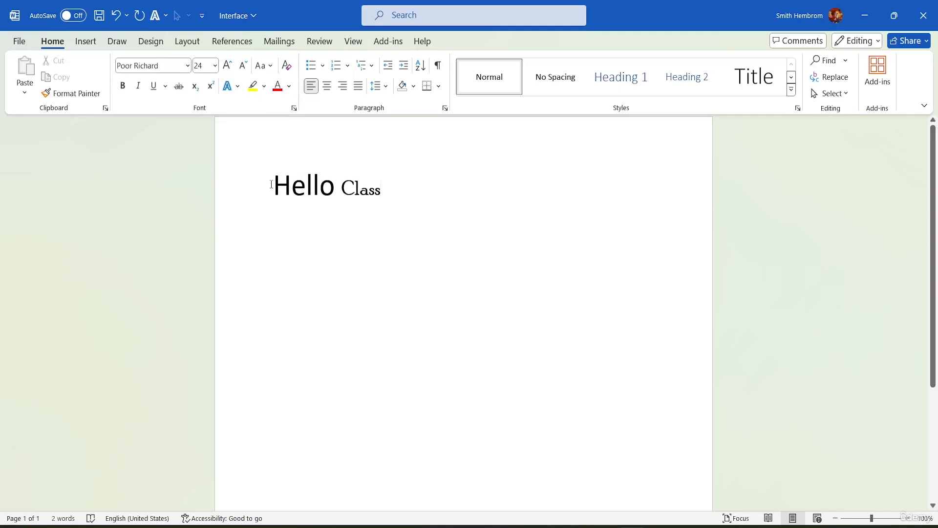
Copy the "Hello Class" line and paste the duplicate three paragraph breaks below the original
click(231, 163)
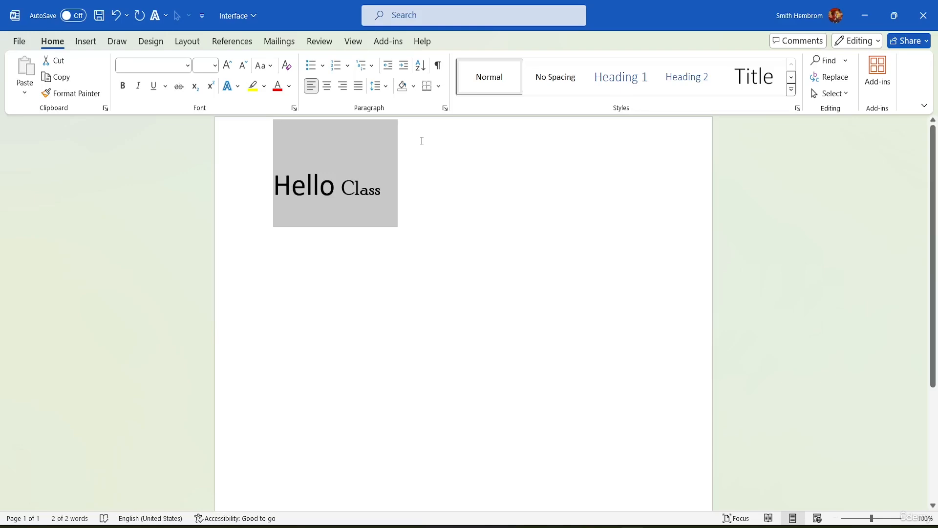
key(ctrl+c)
click(400, 185)
key(Return)
key(Return)
key(Return)
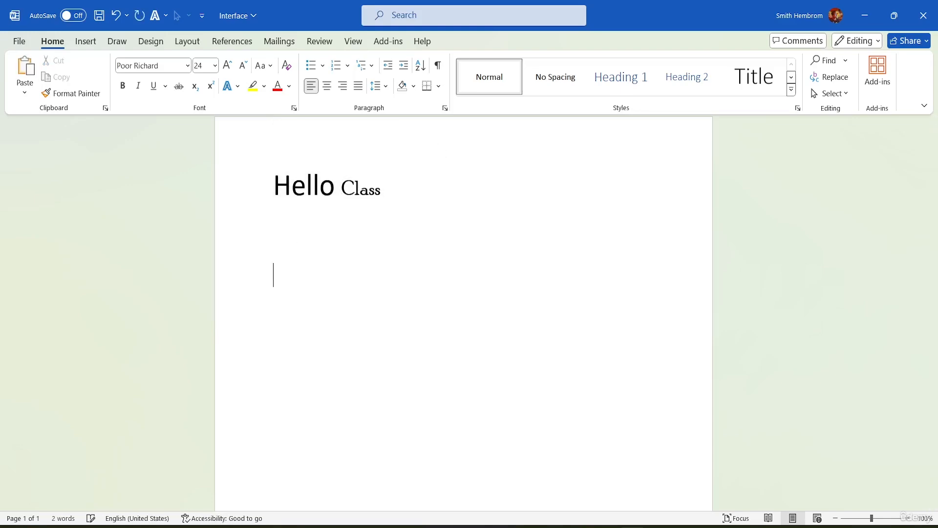
key(ctrl+v)
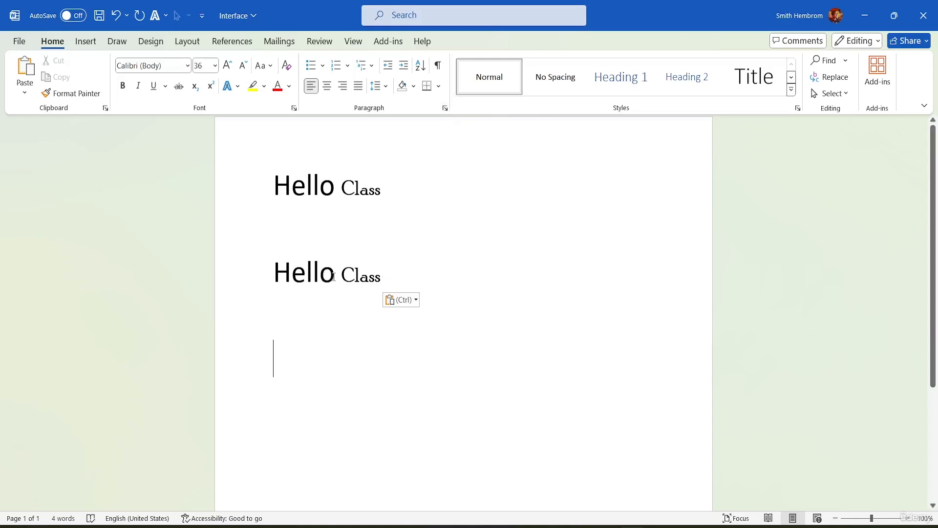
Make the word "Hello" bold in the pasted second line
drag(335, 276, 269, 259)
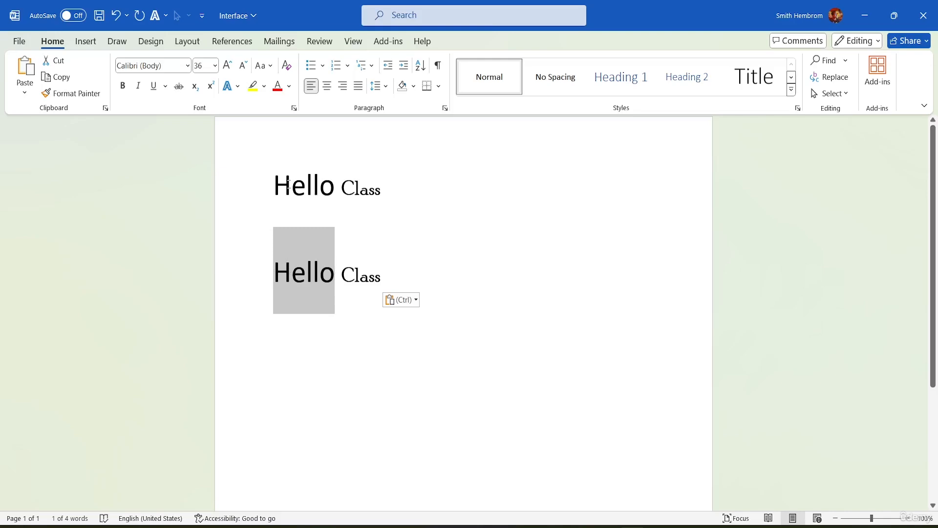
click(124, 86)
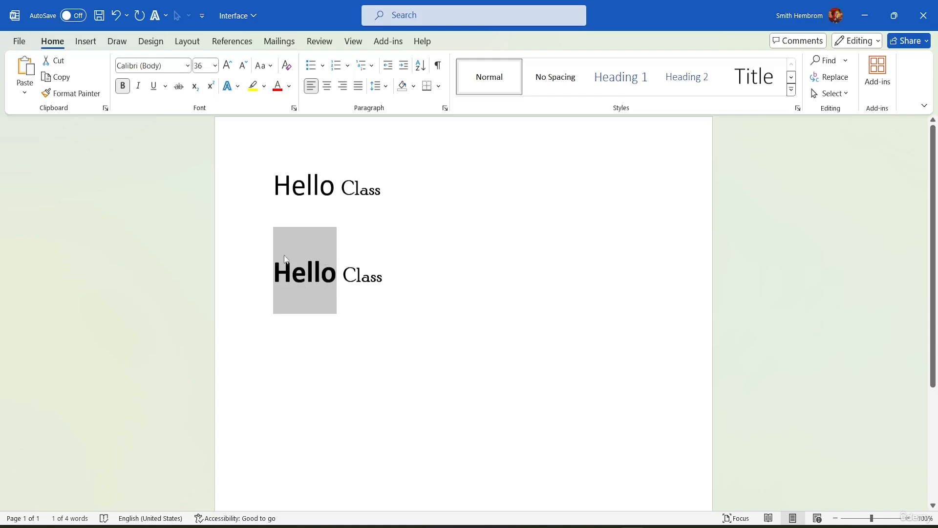
click(353, 298)
Remove the bold formatting from the word "Hello" in the second line
drag(343, 296, 351, 293)
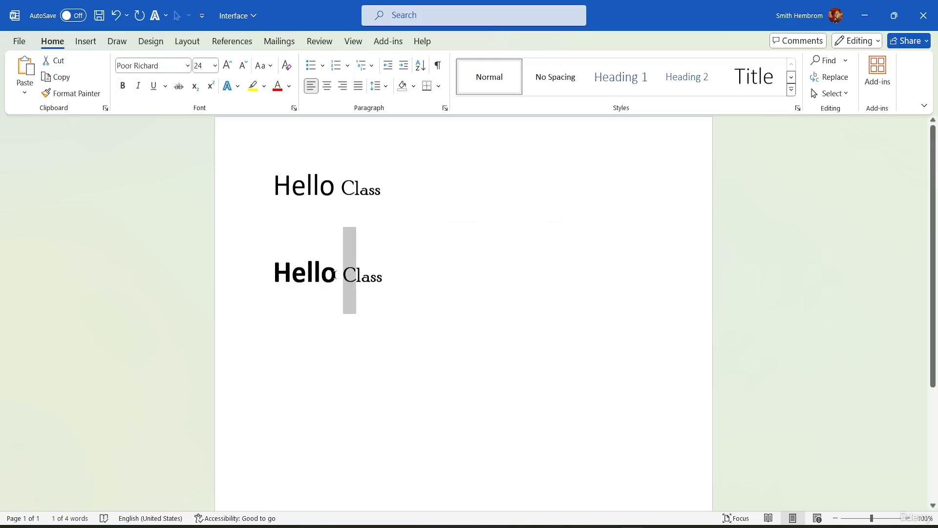
drag(335, 274, 266, 259)
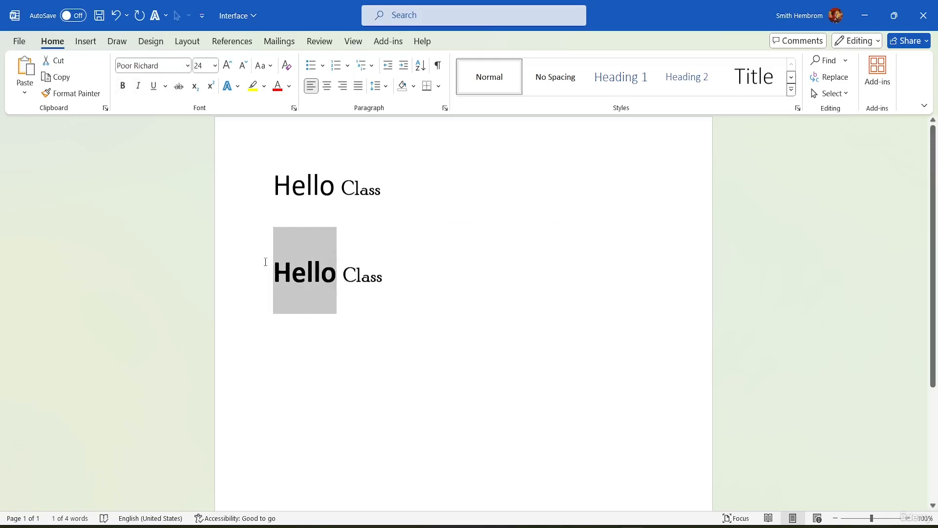
click(130, 89)
click(392, 354)
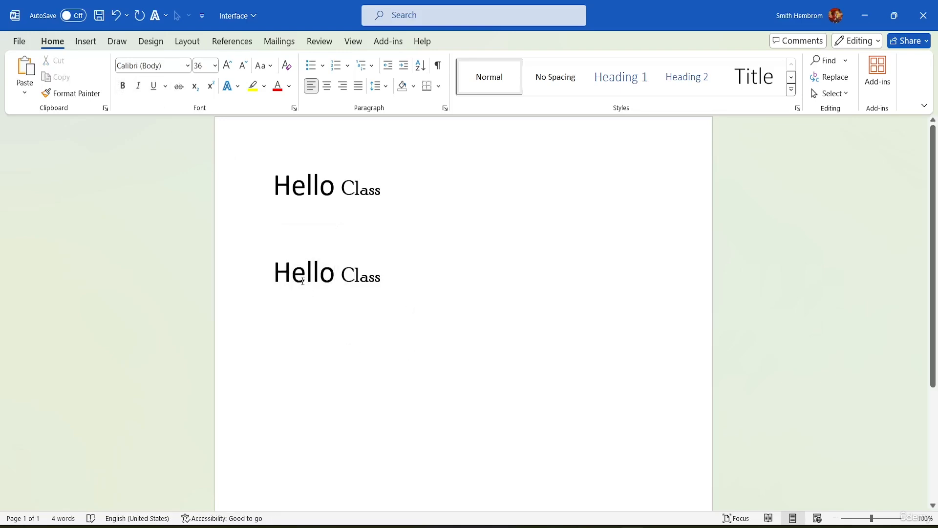
Try bold on only the letter "e" of "Hello" in the second line, and take it off again
drag(307, 276, 292, 276)
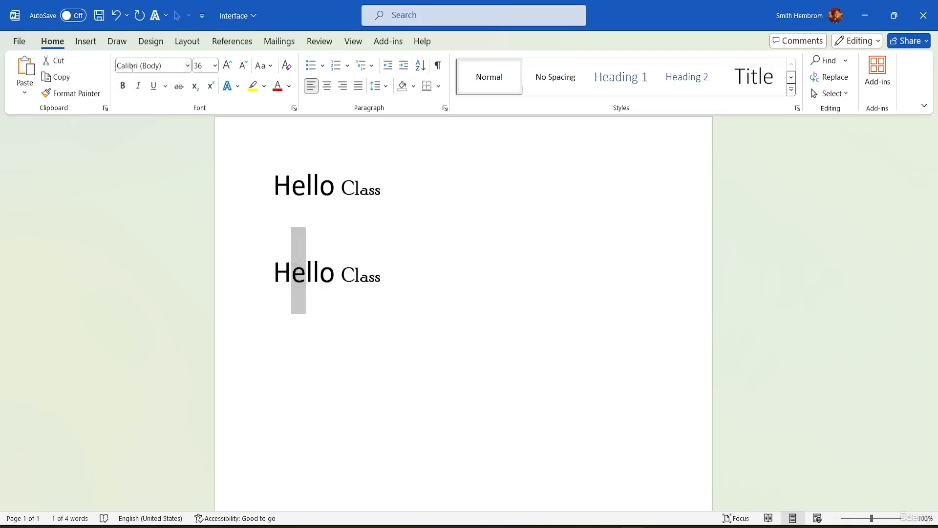
click(123, 85)
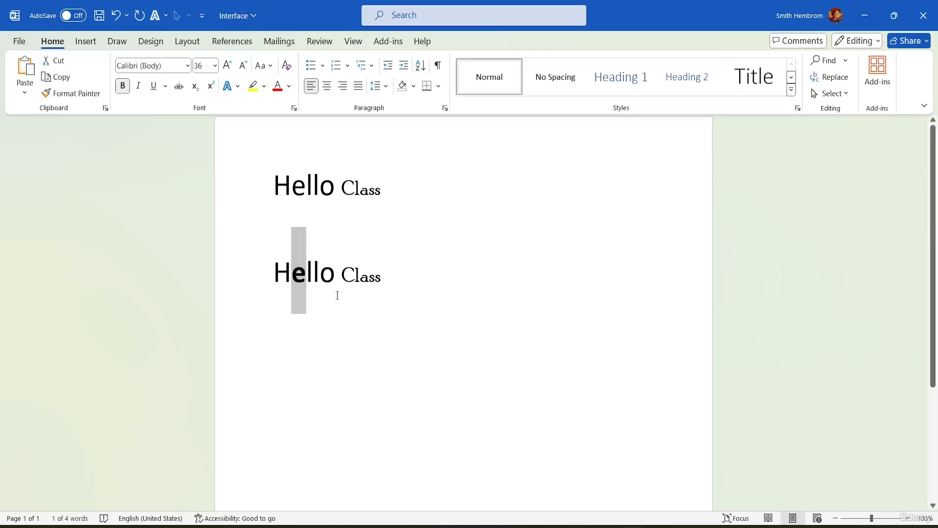
click(123, 85)
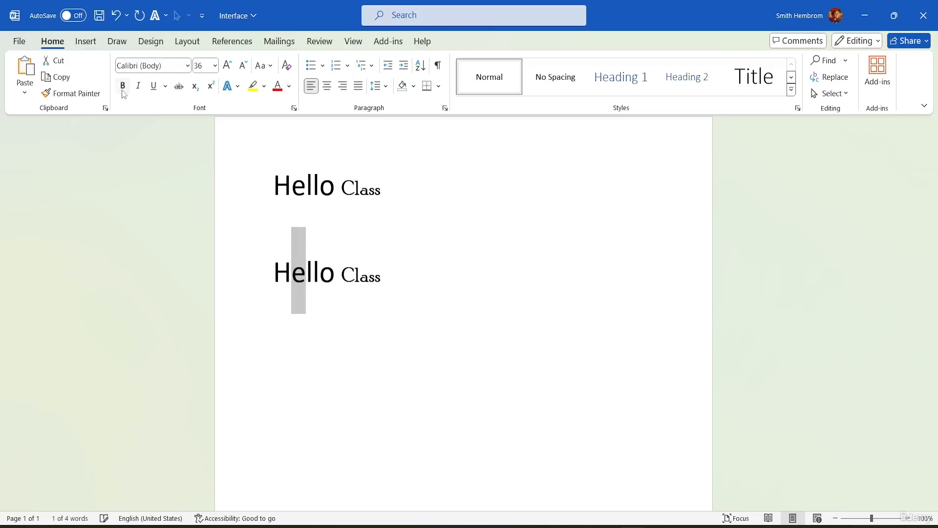
click(466, 299)
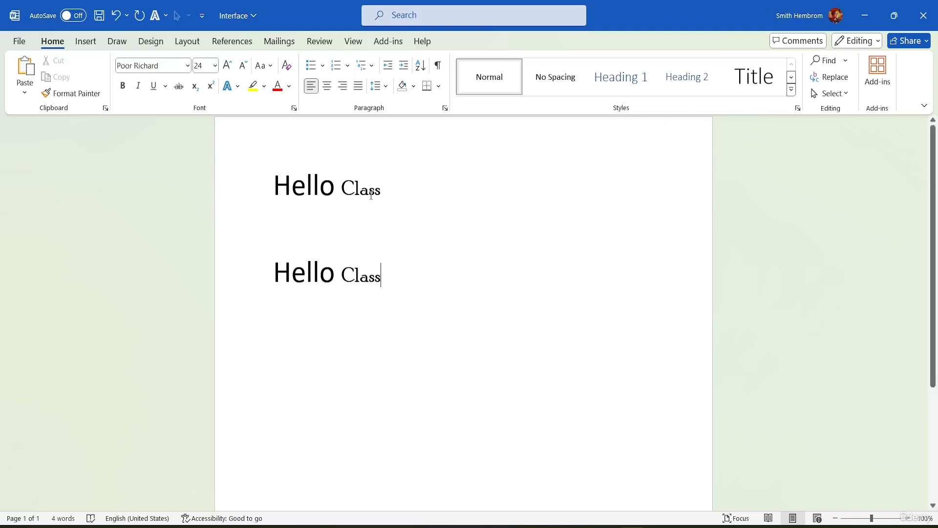
Copy the first "Hello Class" line and paste the duplicate beside it on the same line, leaving a gap
drag(389, 184, 285, 175)
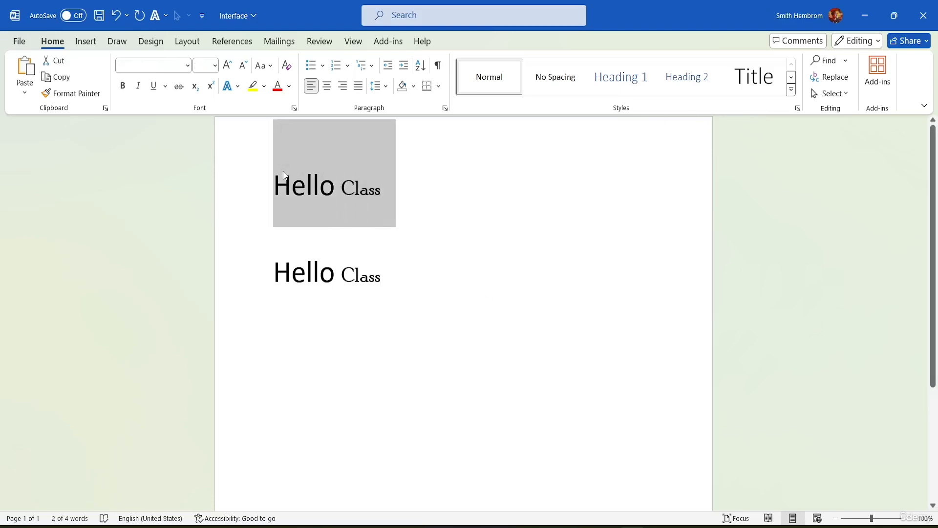
click(434, 174)
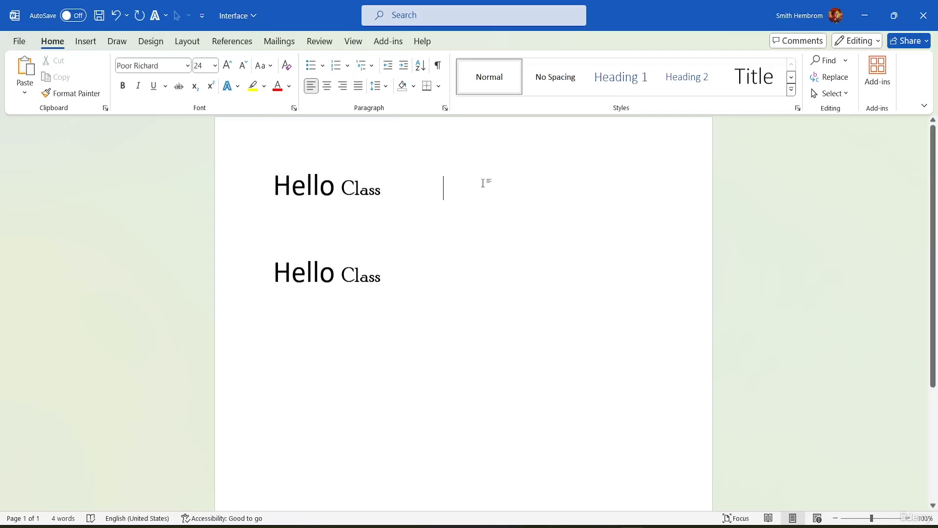
key(ctrl+v)
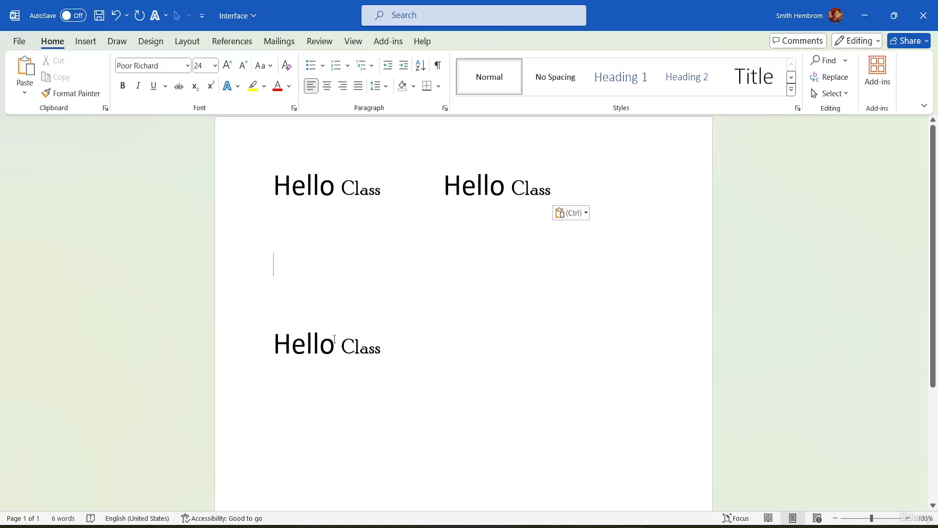
Toggle bold on and back off for the word "Hello" in the lower line
drag(335, 343, 239, 336)
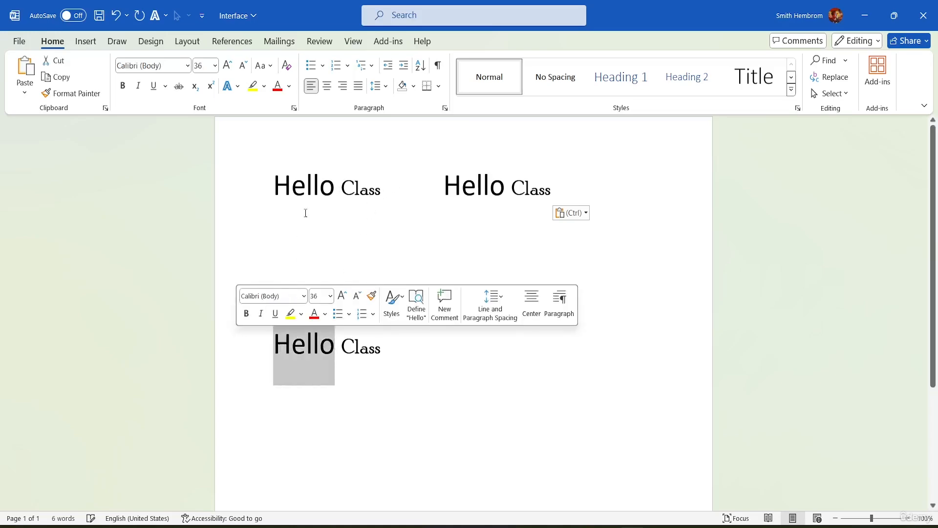
key(ctrl+b)
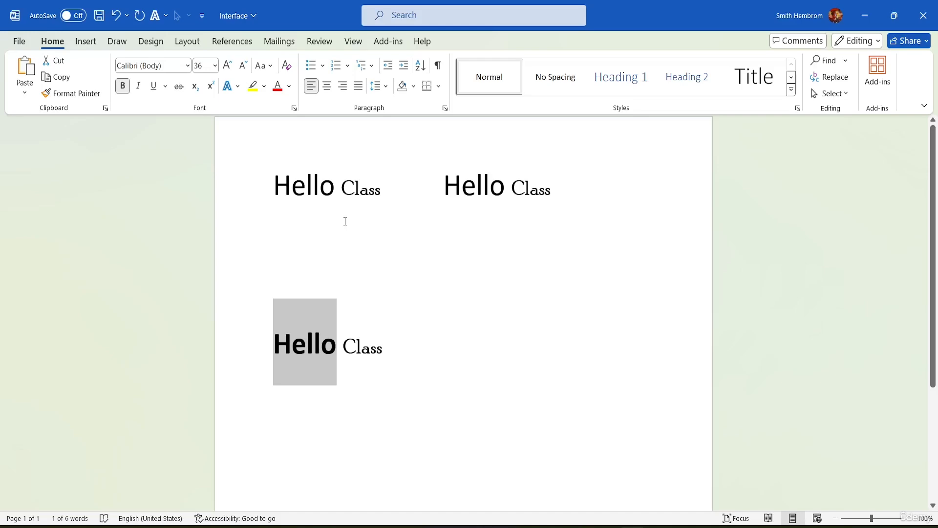
key(ctrl+b)
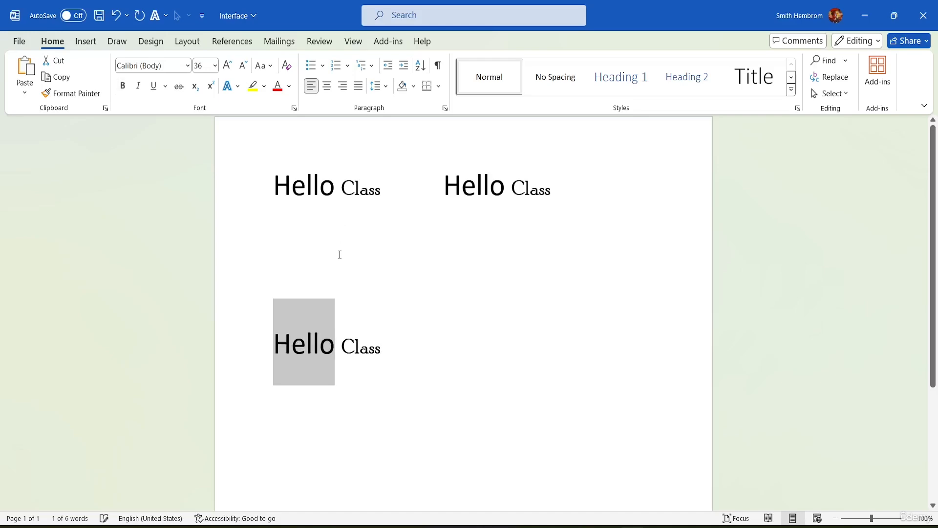
click(403, 272)
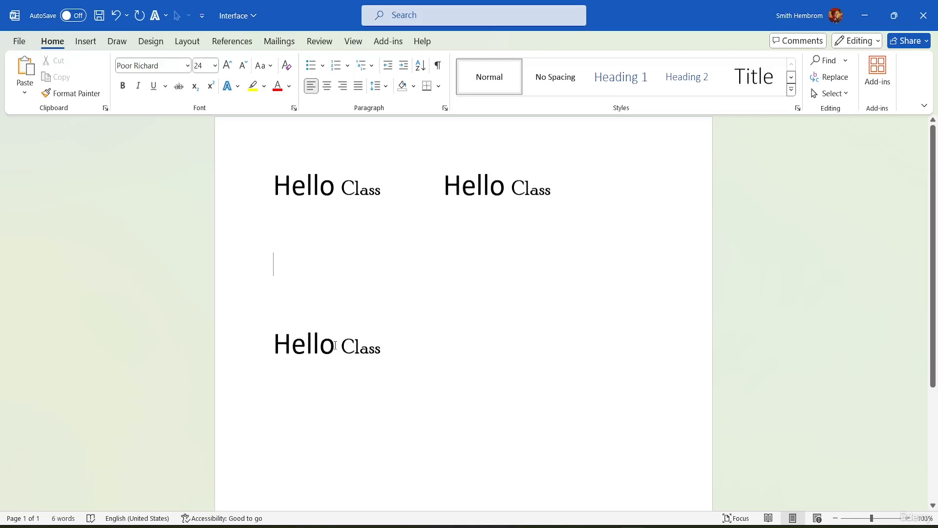
Apply italic, bold and a single underline to the word "Hello" in the lower line
drag(335, 346, 272, 345)
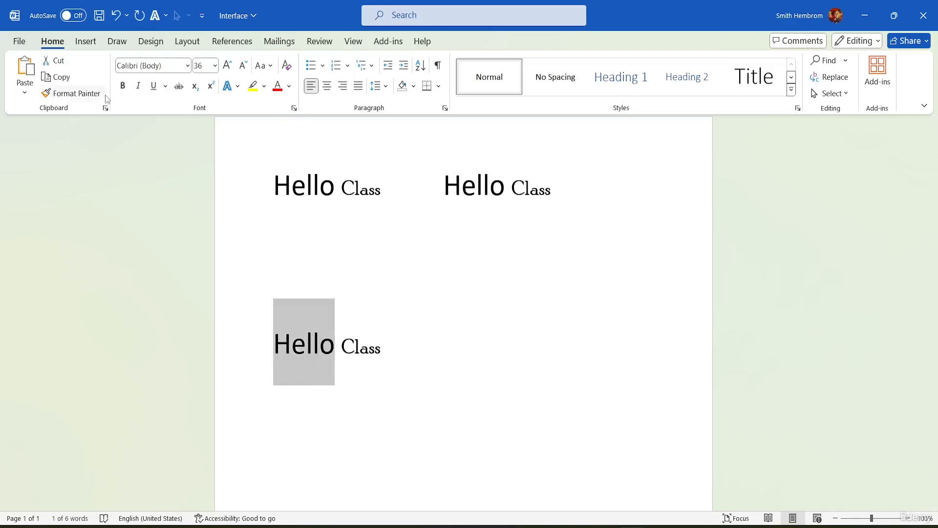
click(138, 86)
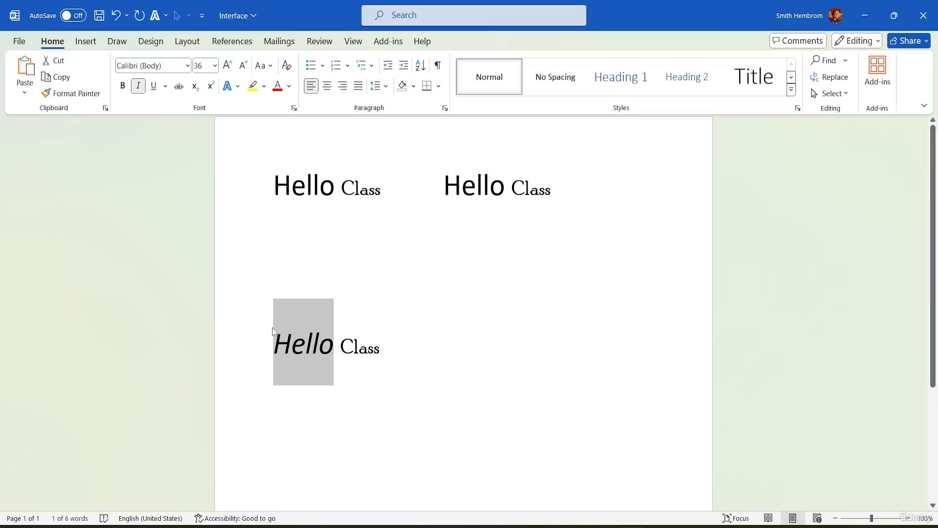
click(124, 88)
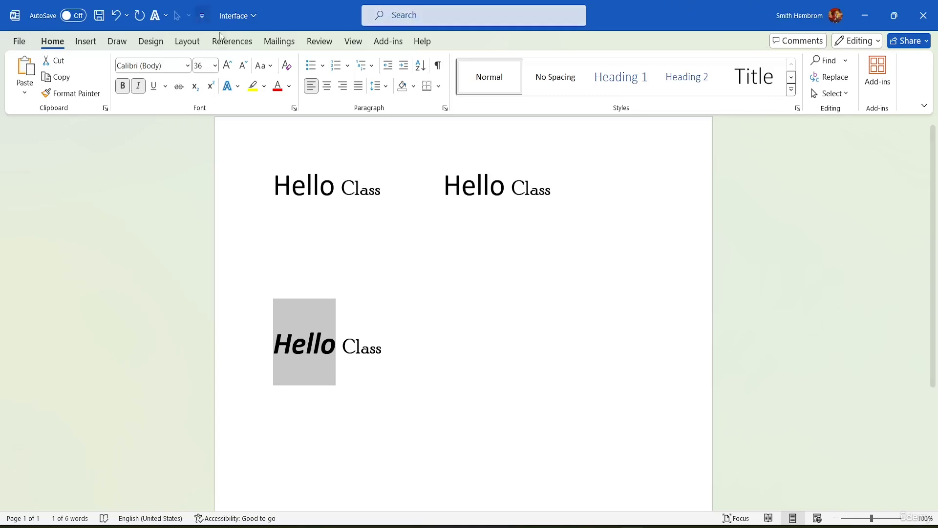
click(154, 93)
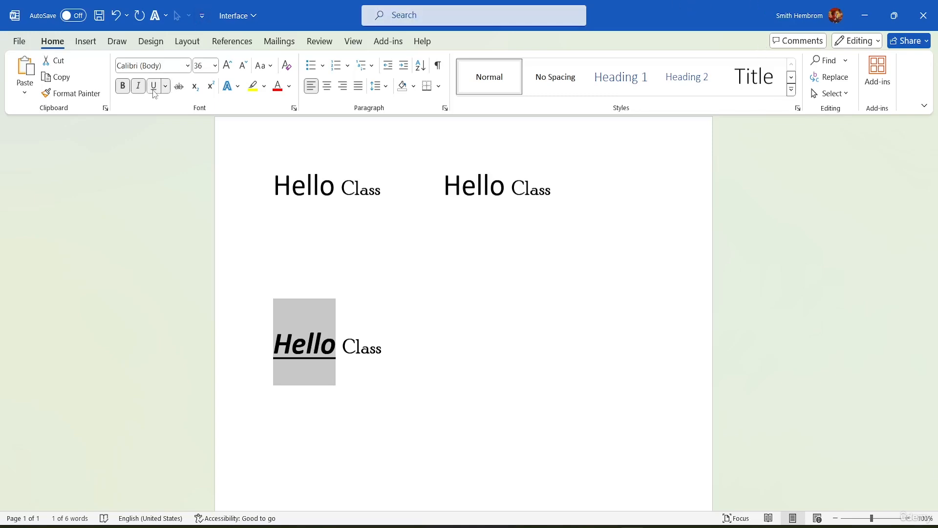
Set the underline color of the lower "Hello" to a dark orange theme color
click(166, 87)
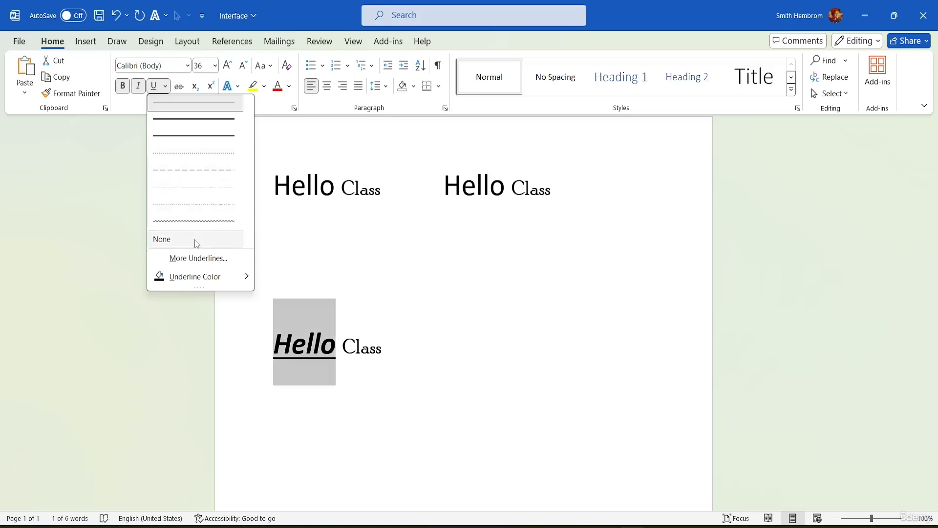
mouse_move(219, 279)
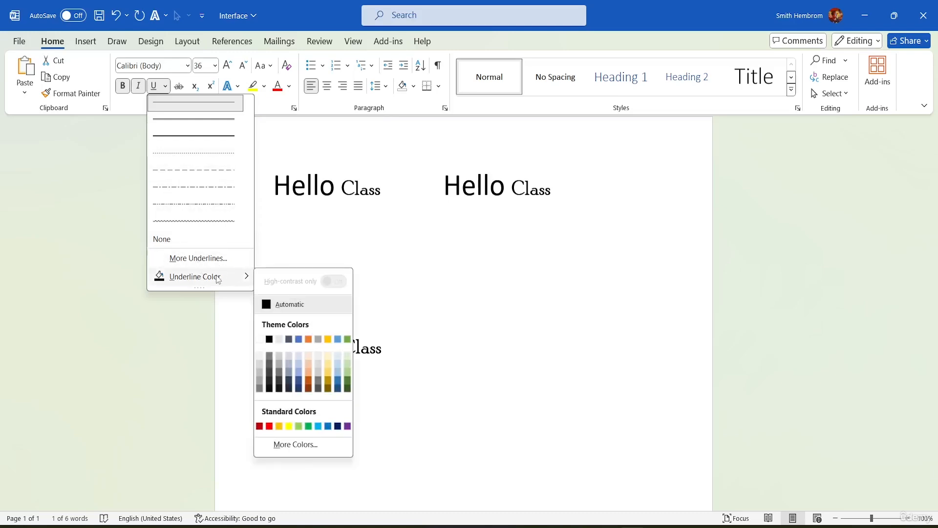
click(311, 379)
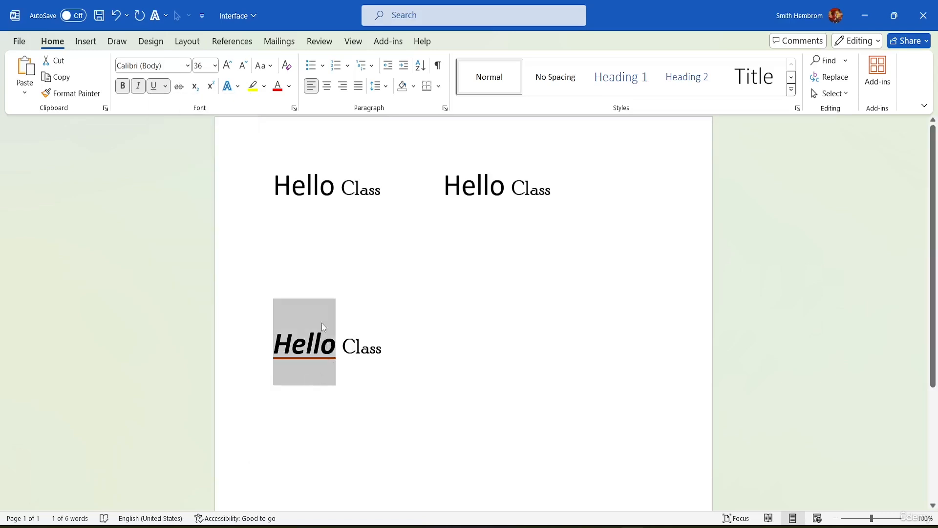
Give the lower "Hello" a wavy underline style in a dark blue theme color through the Font settings
click(166, 87)
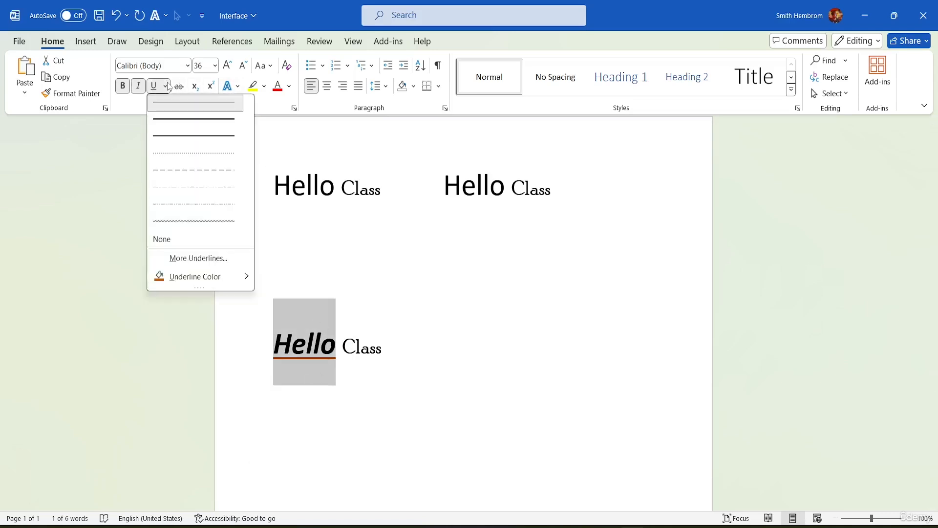
click(207, 260)
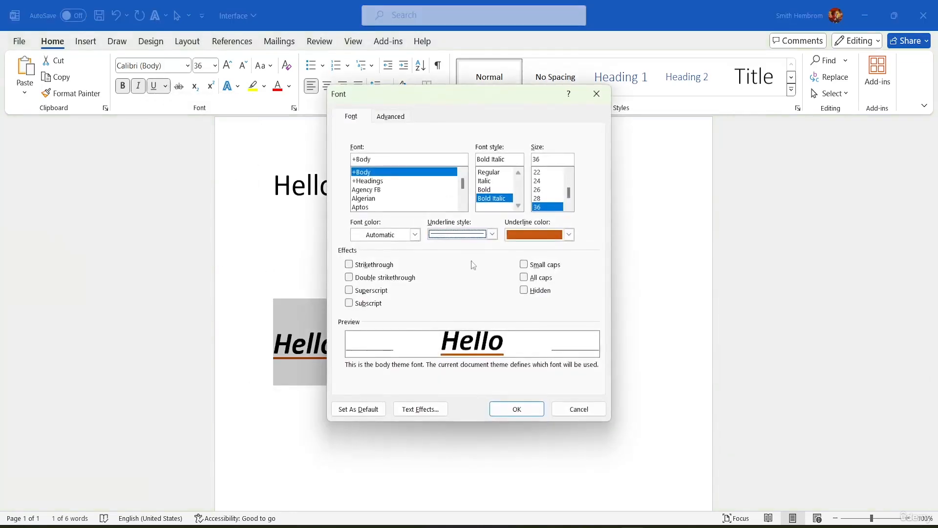
click(481, 234)
scroll(468, 272, down, 2)
scroll(468, 272, down, 2)
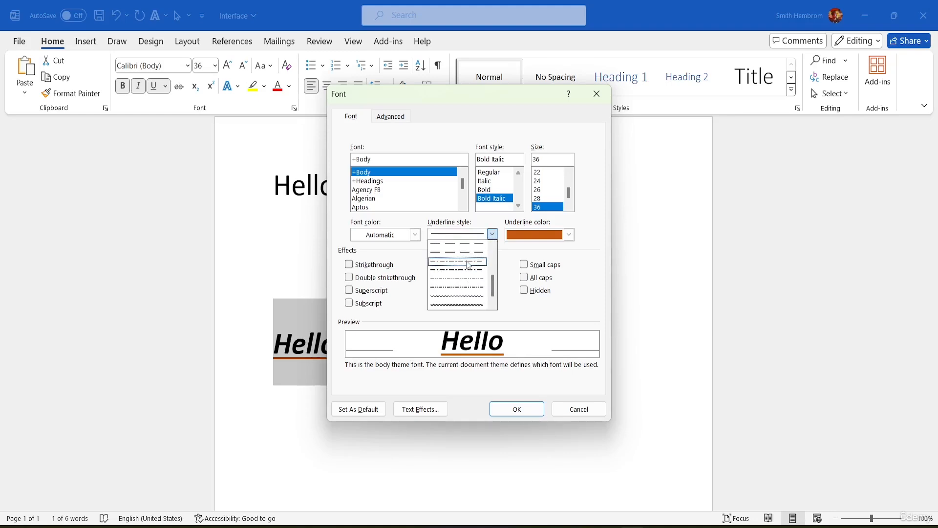
click(466, 297)
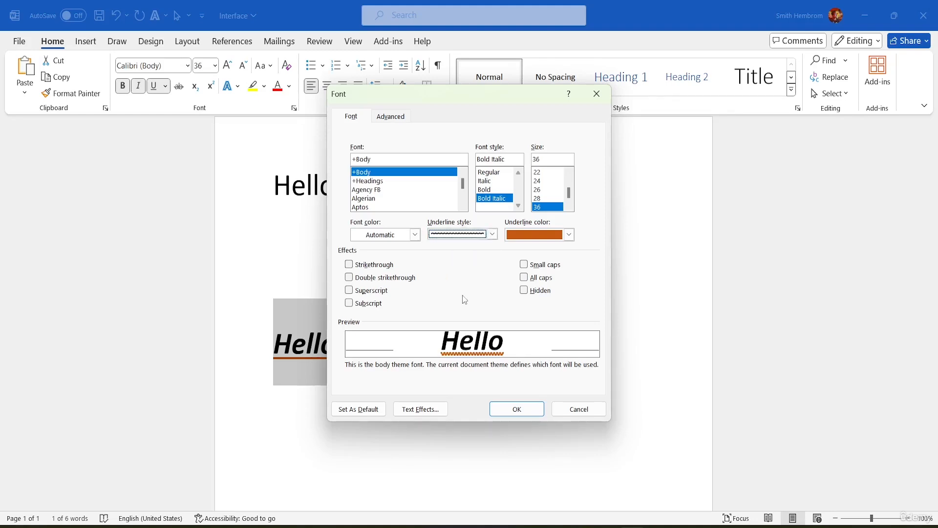
click(569, 235)
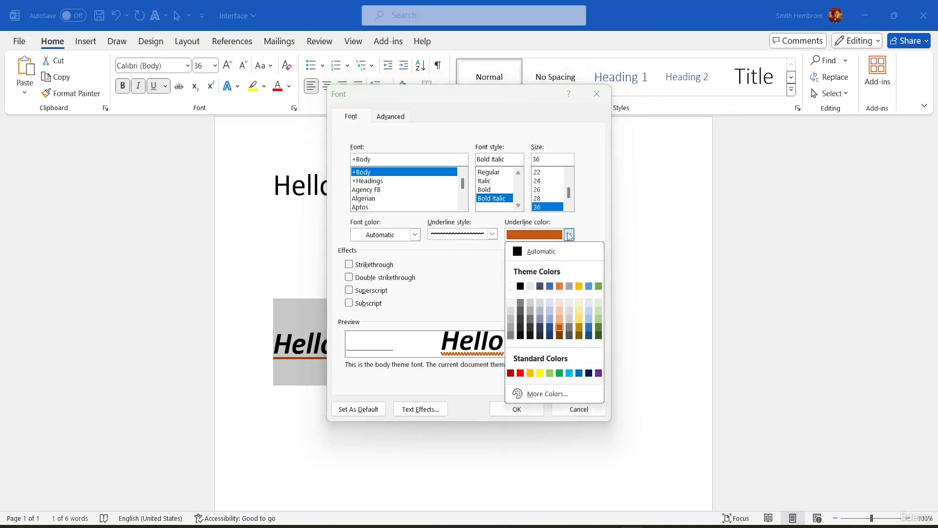
click(554, 332)
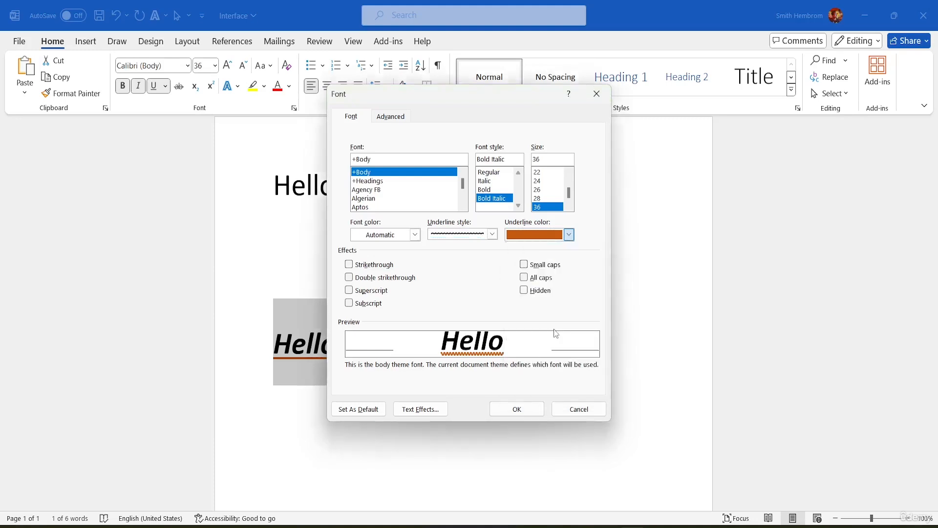
click(519, 409)
click(353, 378)
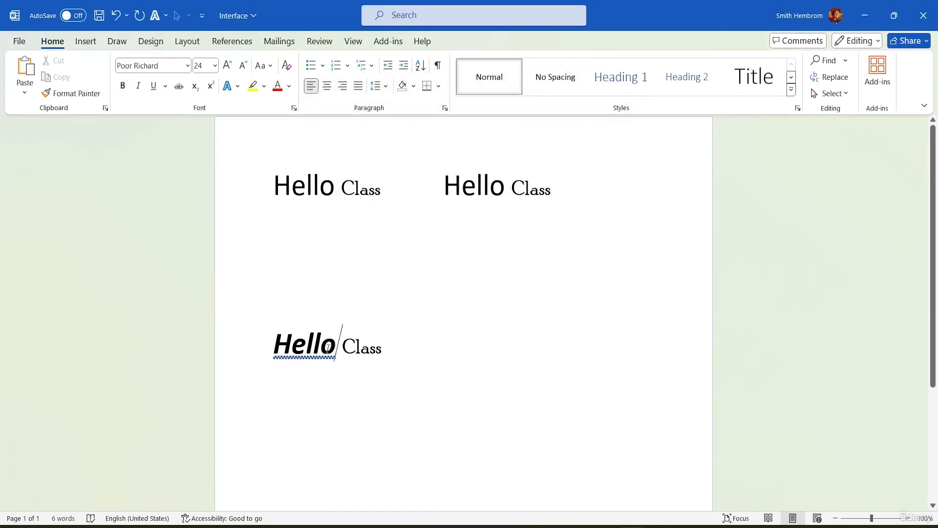
Return the lower "Hello" to a single straight underline and set the underline color to black
drag(338, 344, 255, 330)
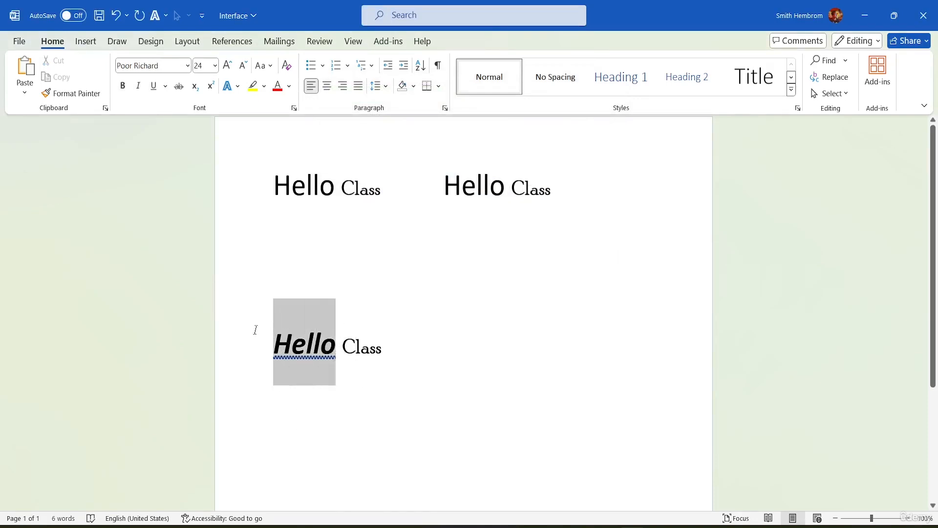
click(154, 87)
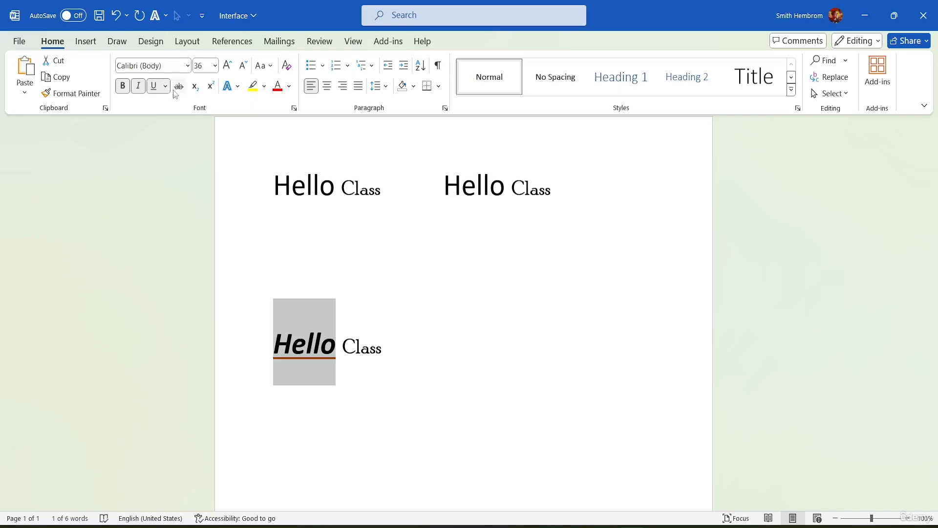
click(167, 88)
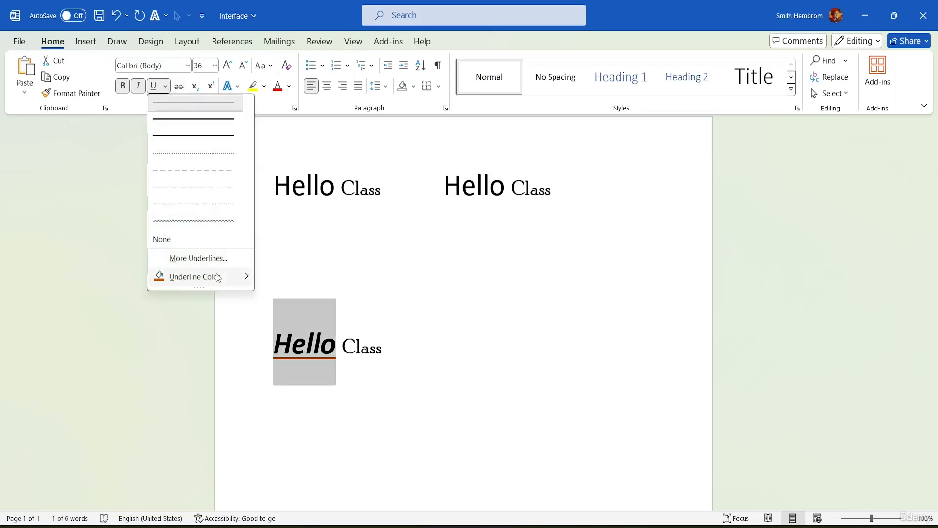
mouse_move(217, 278)
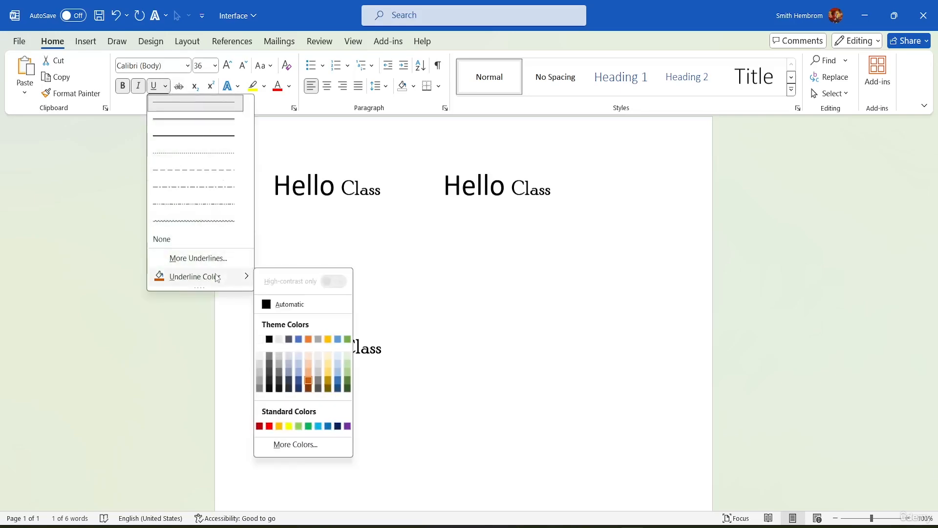
click(270, 339)
click(358, 276)
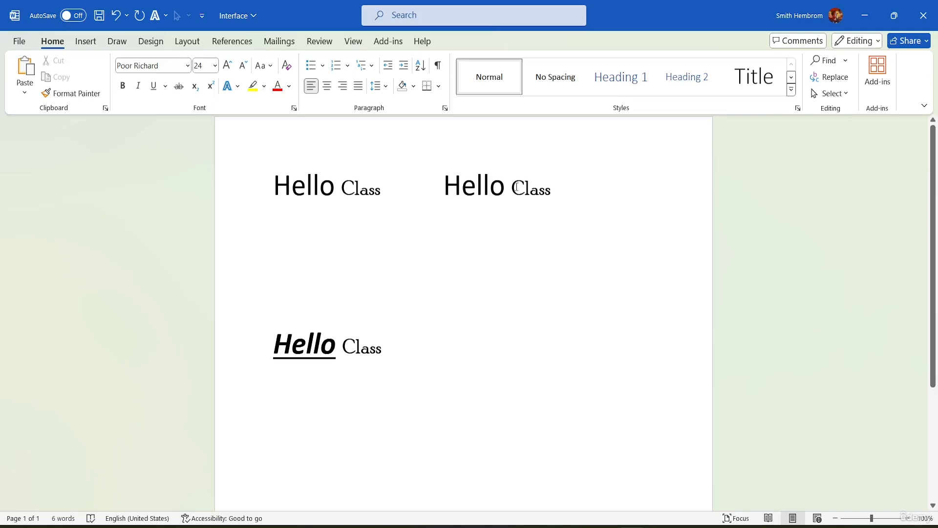
Apply strikethrough to the word "Class" in the copy beside the first "Hello Class"
drag(551, 189, 513, 187)
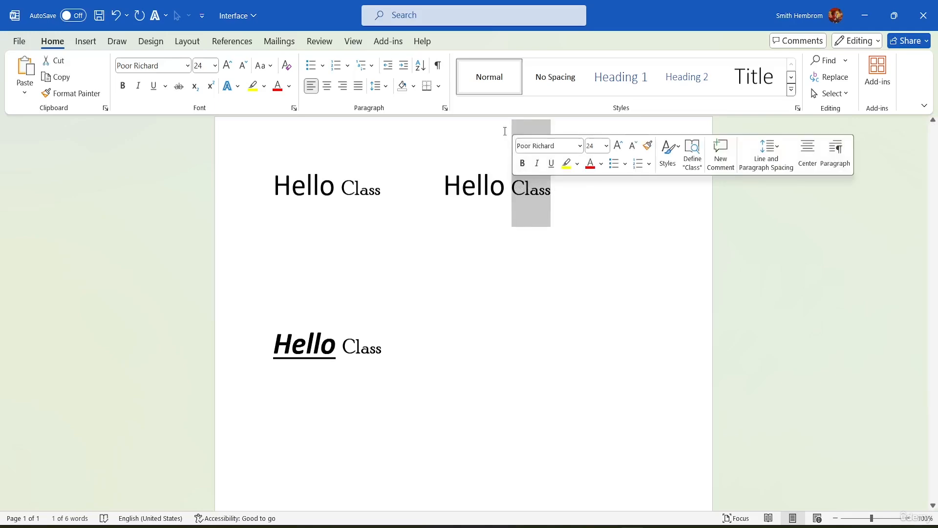
click(179, 86)
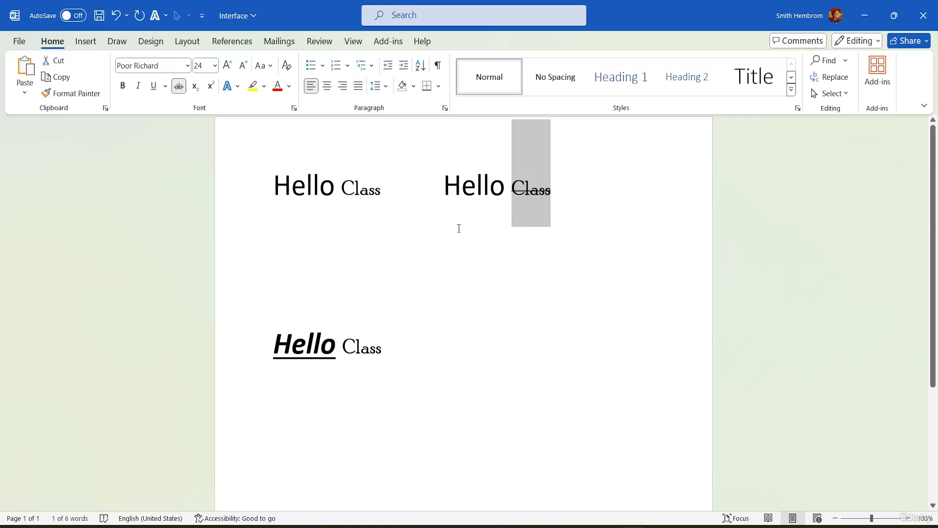
Add "H20" after the lower "Hello Class" and format its "2" as subscript
click(472, 331)
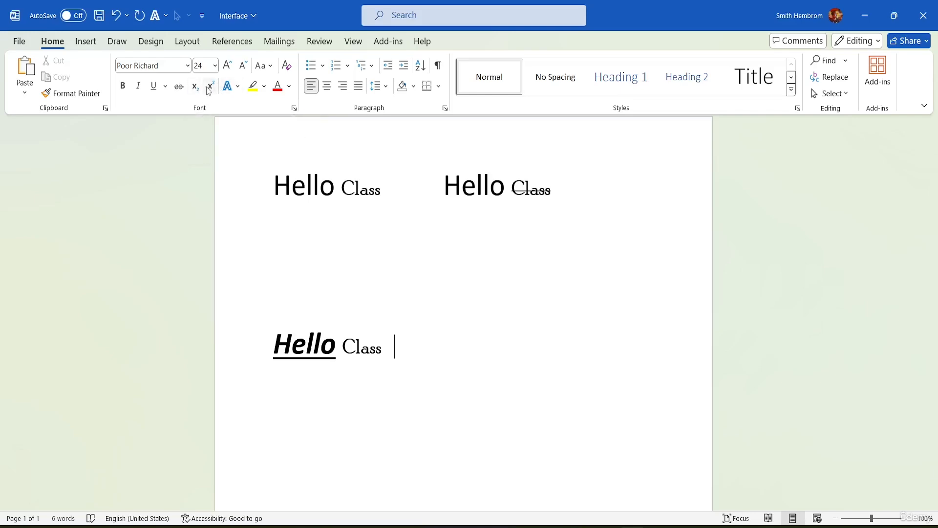
click(414, 369)
text(H20)
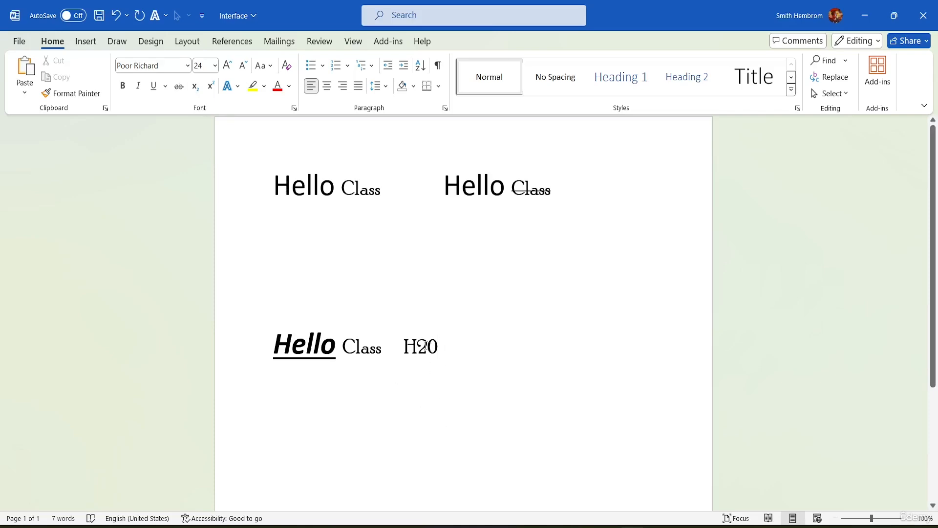
drag(426, 345, 417, 346)
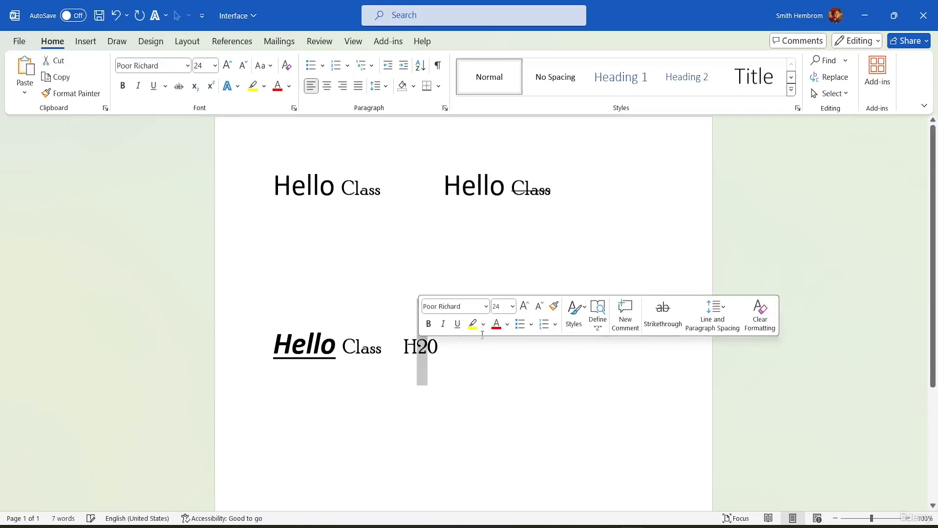
click(196, 88)
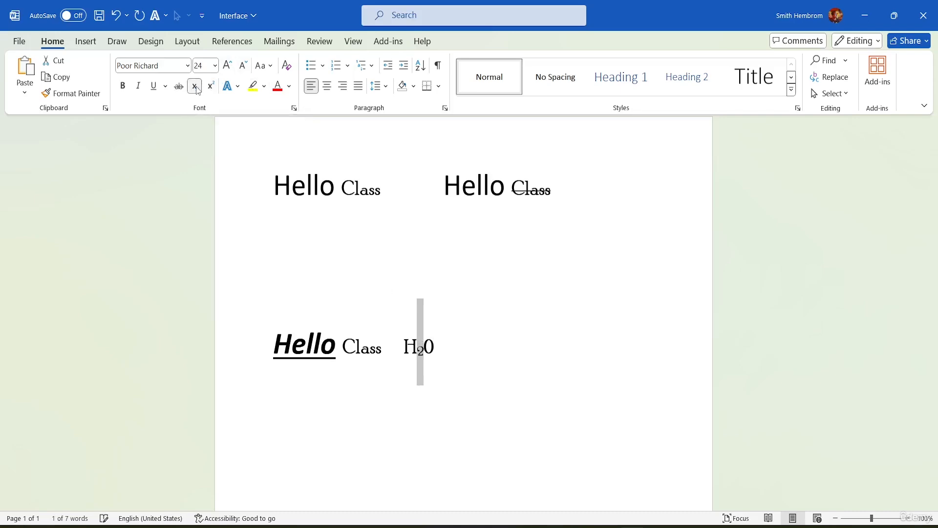
Add "82" farther along the line after "H20" and format its "2" as superscript
click(443, 354)
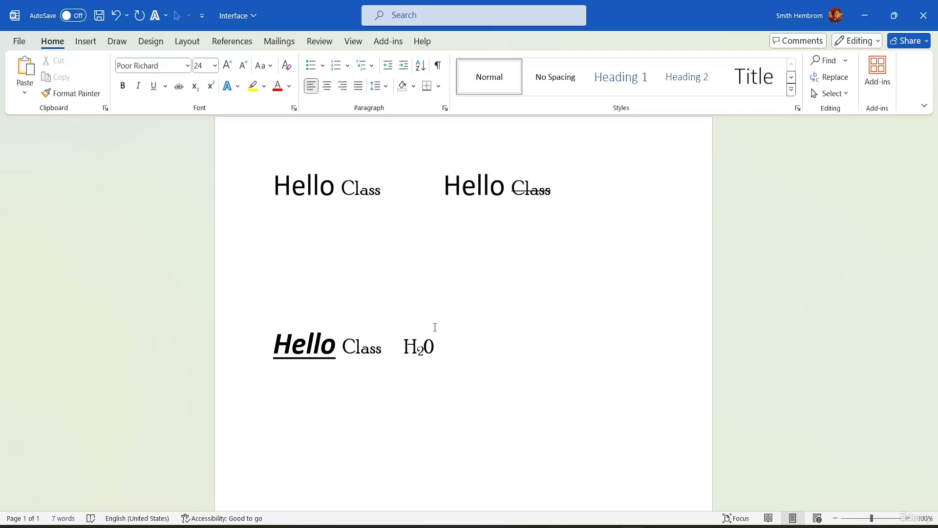
text(88)
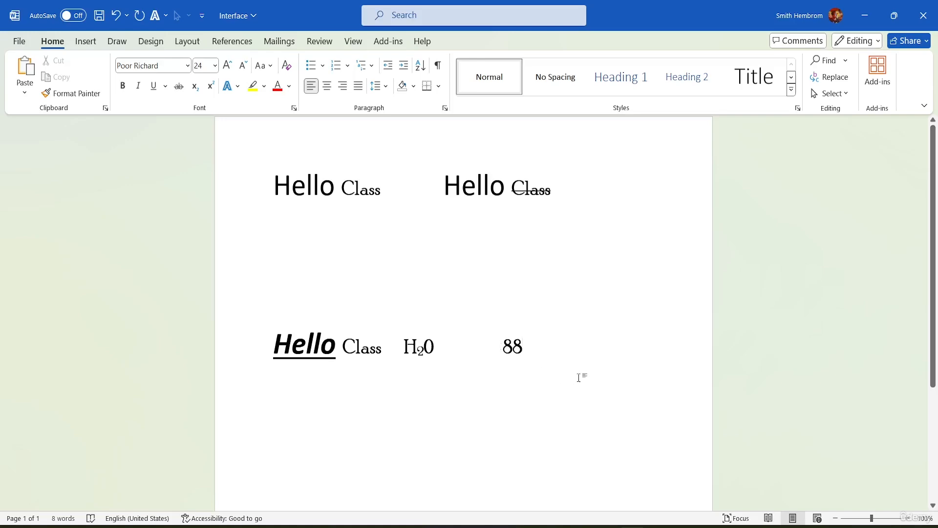
key(BackSpace)
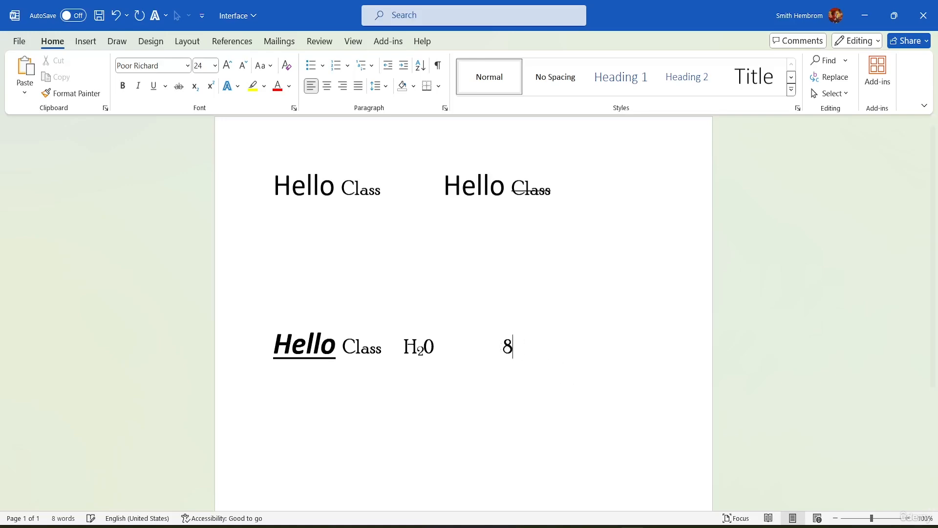
text(2)
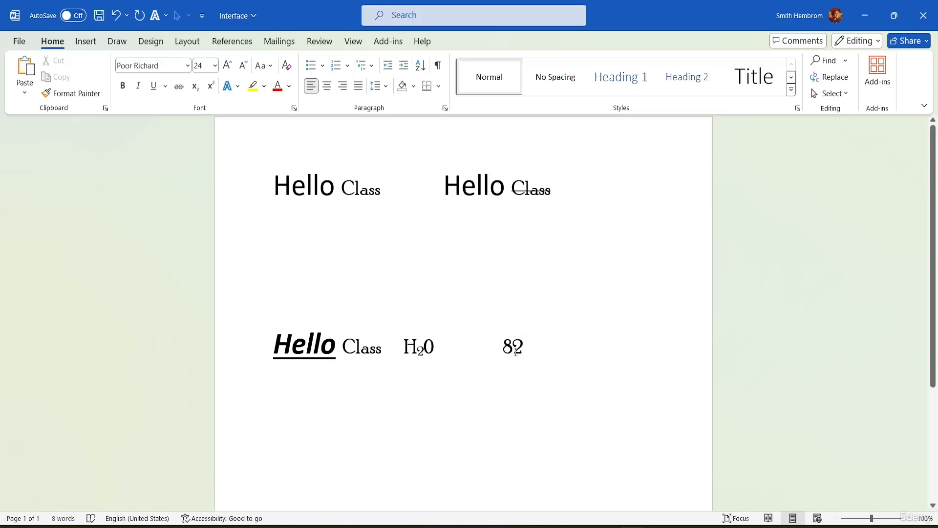
drag(523, 348, 517, 348)
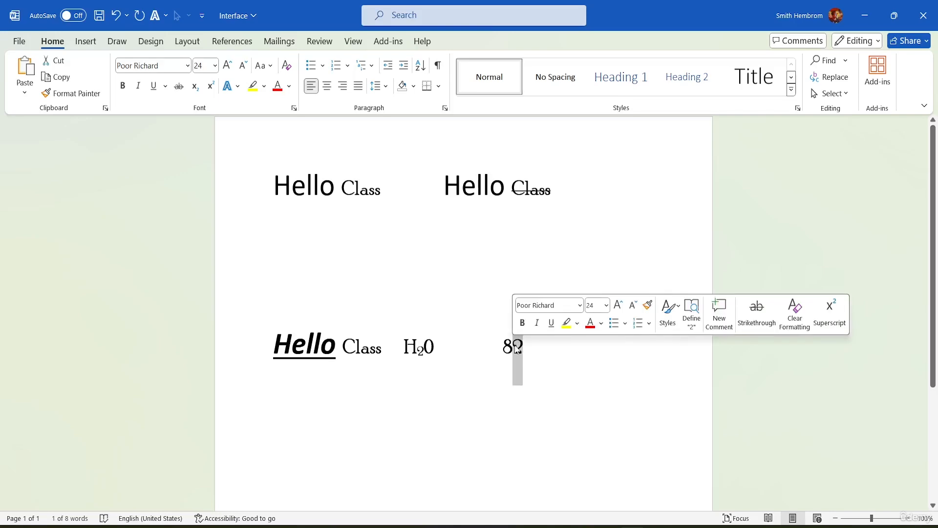
click(212, 89)
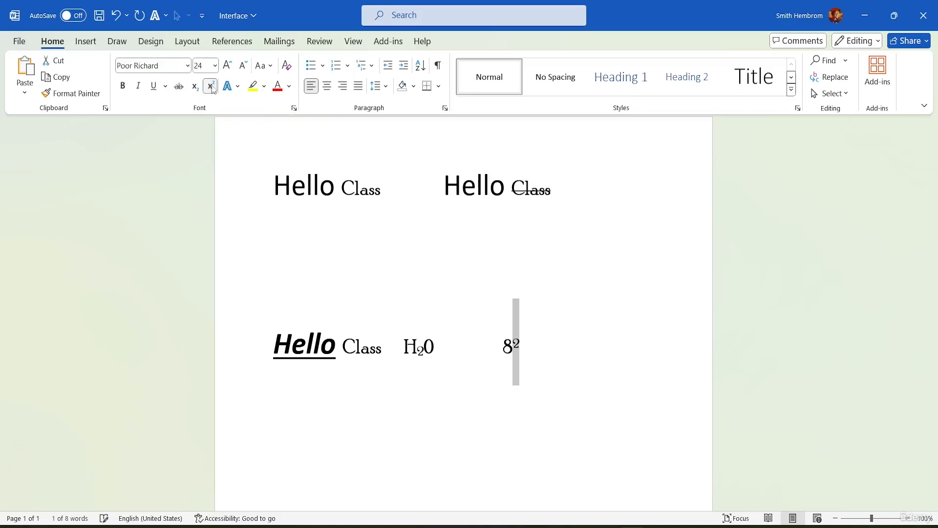
click(529, 326)
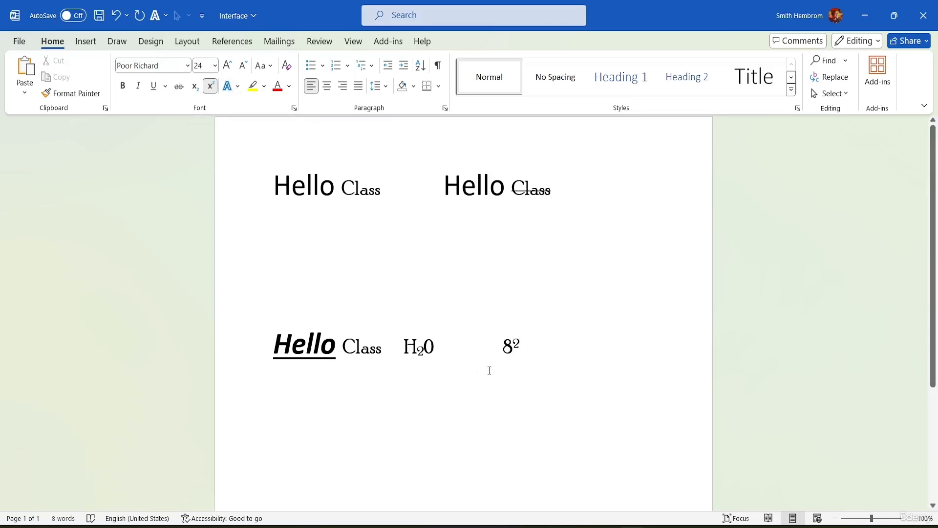
Enter the word "FONT" on a new line below the lower "Hello Class"
scroll(427, 342, down, 4)
click(609, 256)
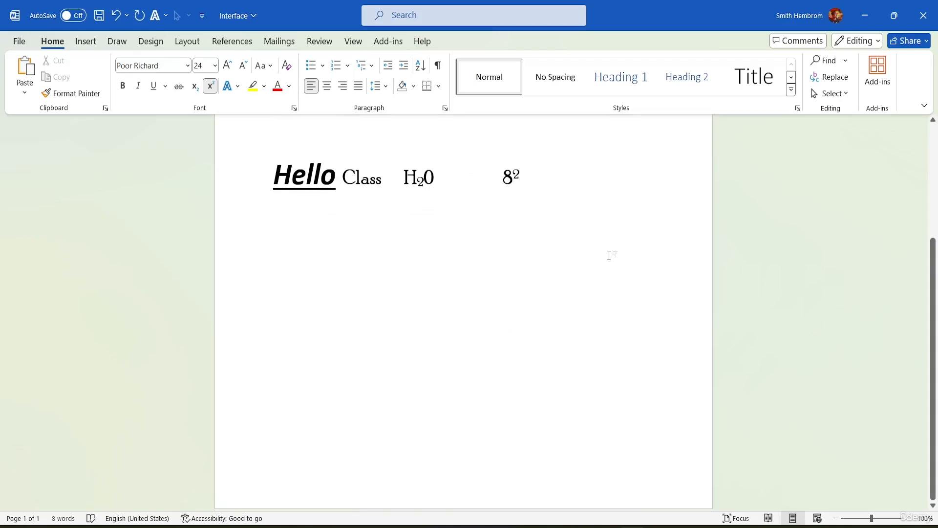
text(FONT)
Enlarge the word "FONT" in increments up to font size 210
triple_click(302, 250)
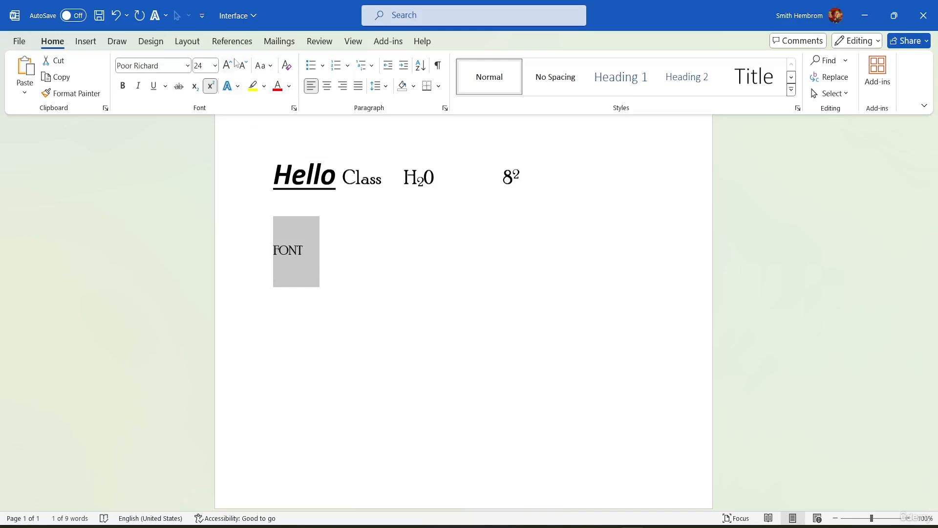
click(227, 66)
click(231, 68)
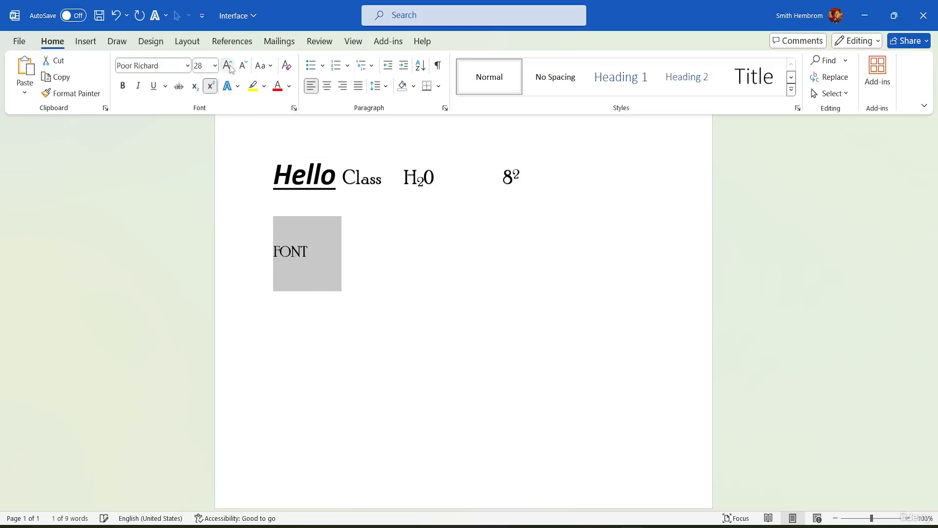
click(230, 67)
click(230, 67)
click(230, 67)
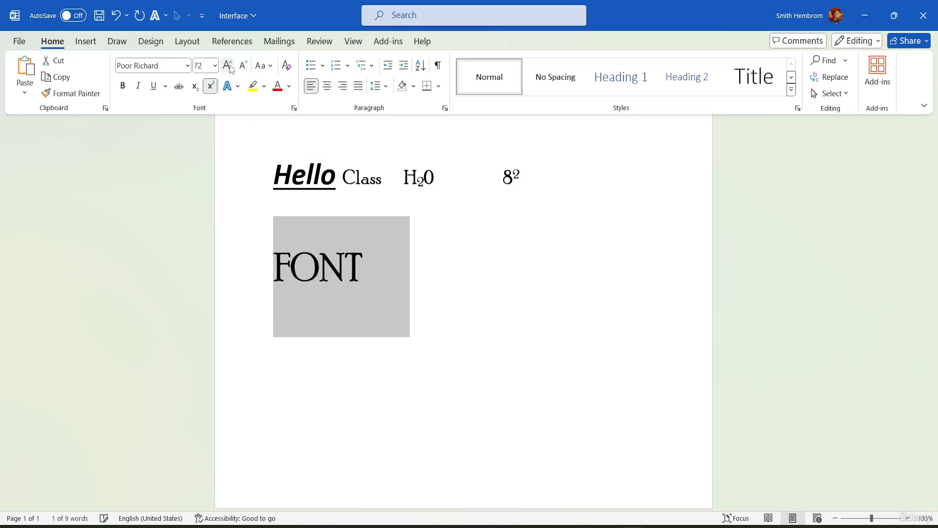
click(229, 68)
click(230, 68)
click(230, 67)
click(230, 68)
click(229, 67)
click(230, 67)
click(229, 68)
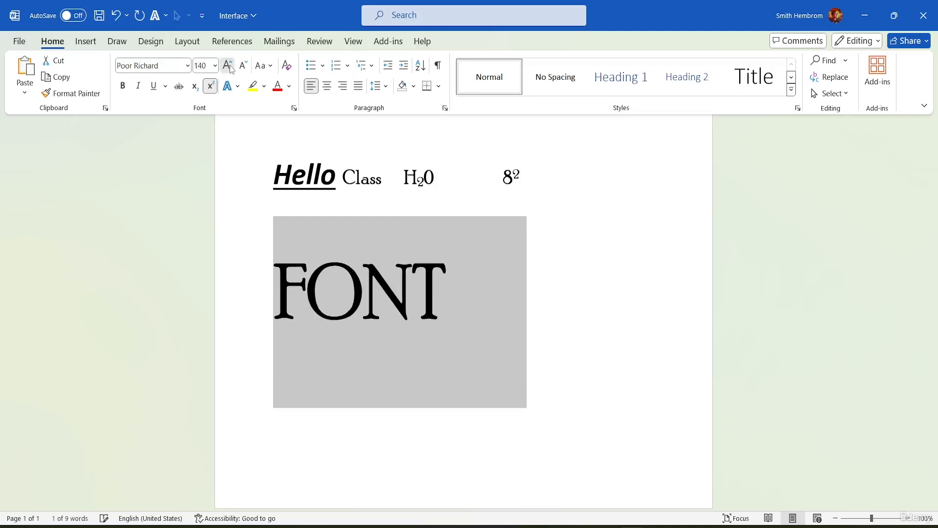
click(229, 67)
click(230, 68)
click(230, 68)
click(230, 68)
click(229, 68)
click(229, 67)
click(229, 67)
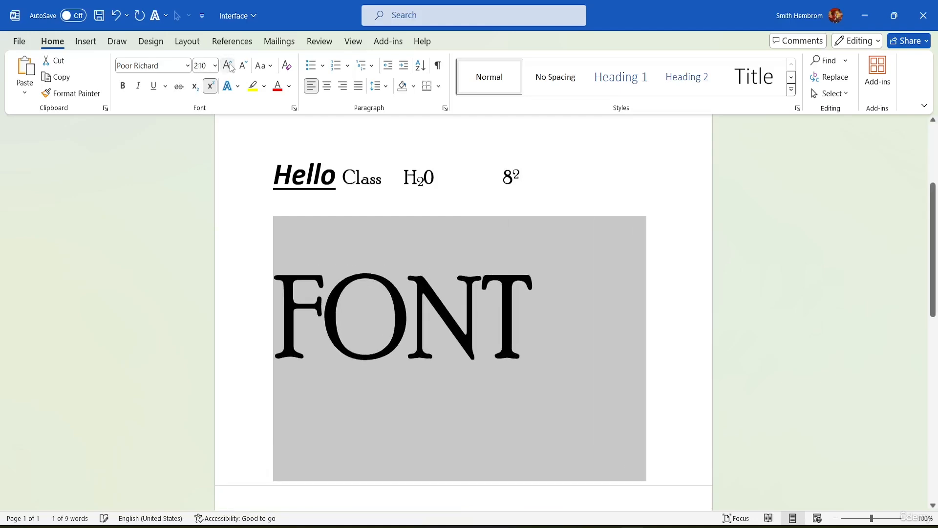
Set the font size of "FONT" to 36
click(215, 65)
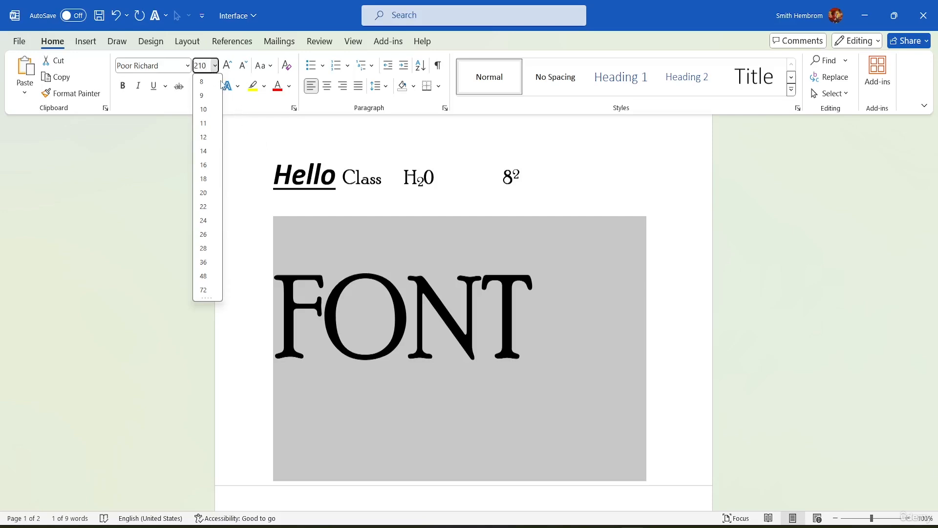
click(203, 262)
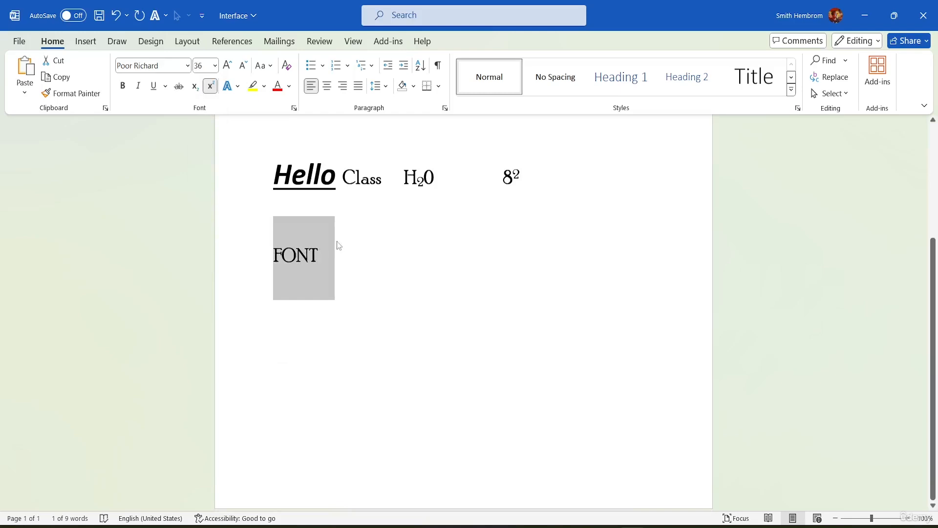
Increase the size of "FONT" in increments to 90 and decrease it in increments back to 36
click(228, 66)
click(228, 66)
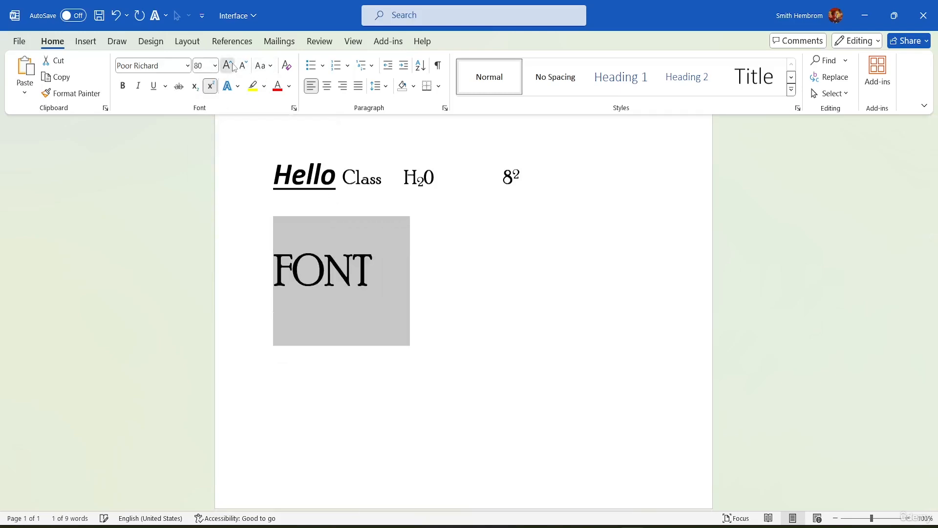
click(227, 66)
click(228, 65)
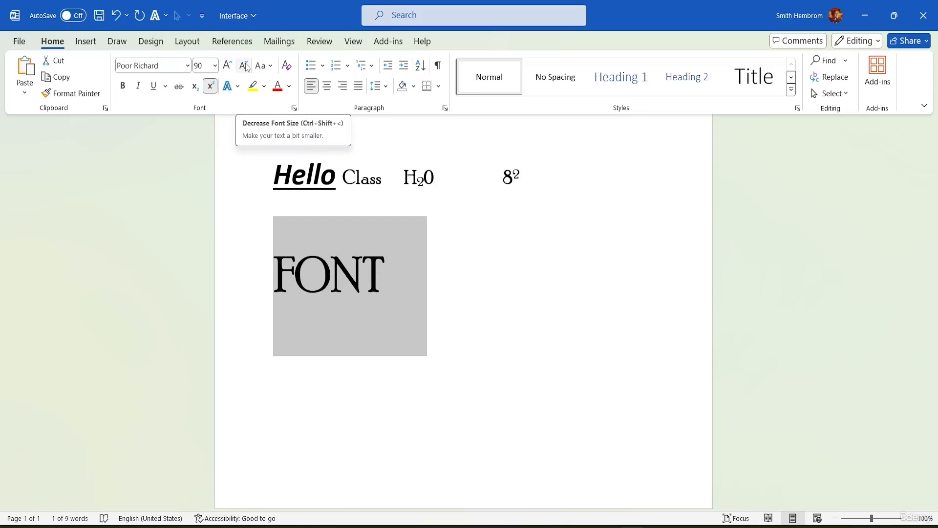
click(244, 66)
click(245, 66)
click(244, 65)
click(244, 66)
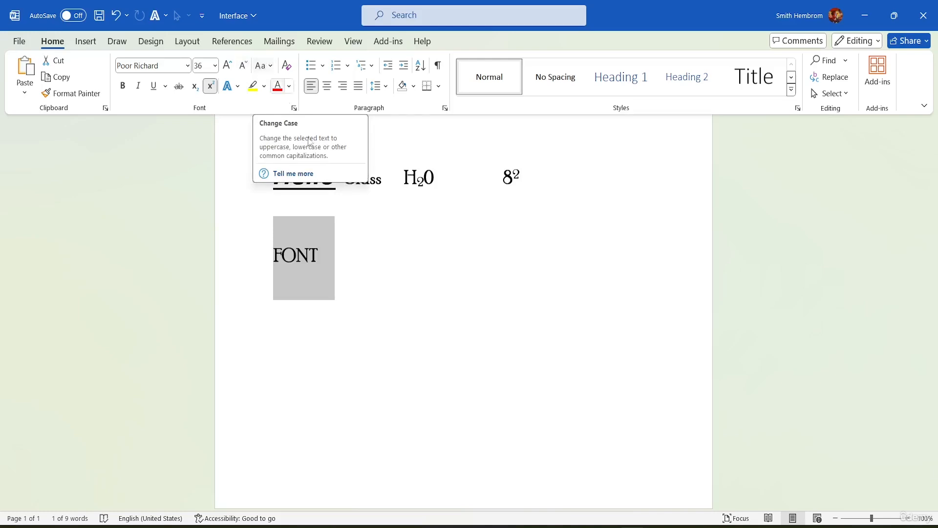
Retype the ending of "FONT" in small letters so the word reads "Font"
click(325, 253)
key(BackSpace)
key(BackSpace)
key(BackSpace)
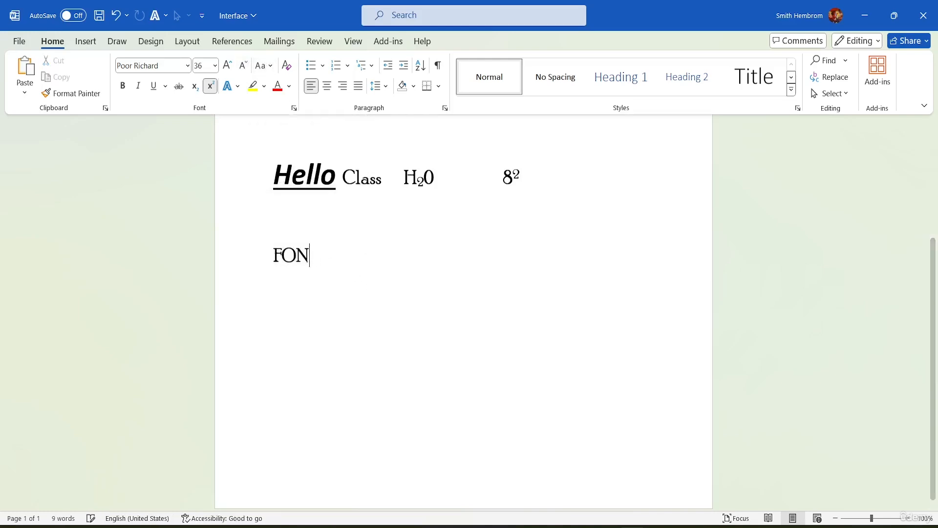
text(ont)
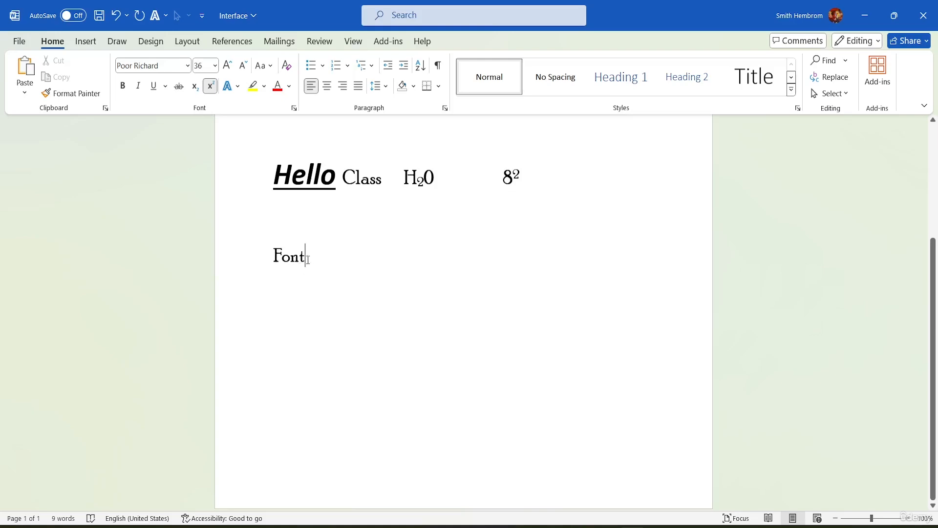
Change the case of the word "Font" to lowercase
drag(307, 252, 254, 248)
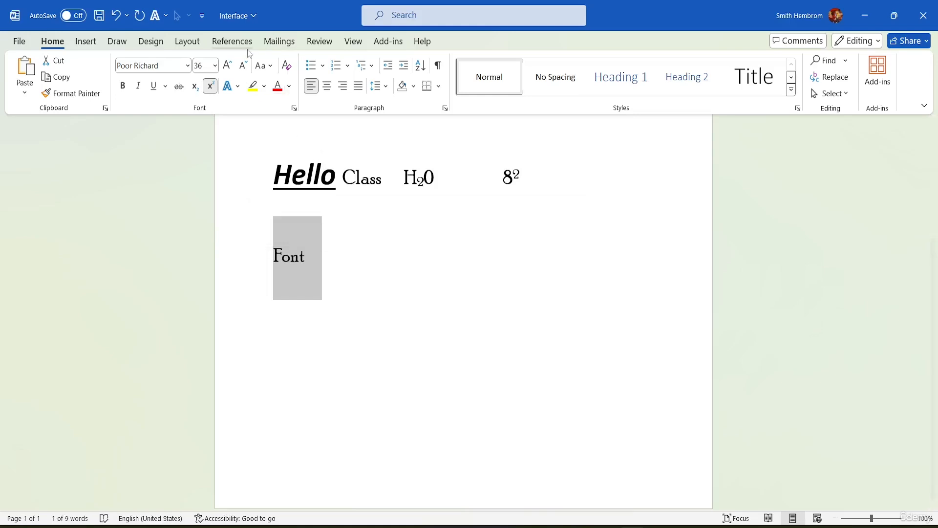
click(272, 69)
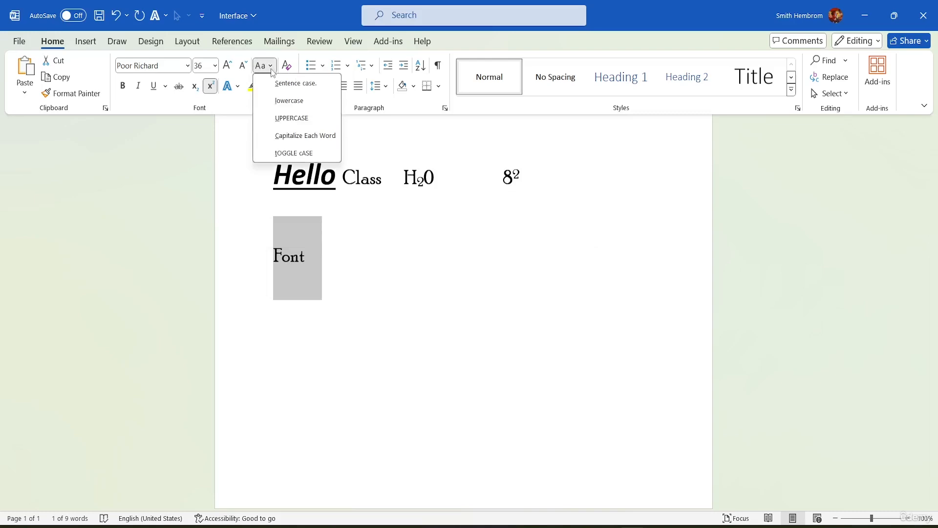
click(288, 100)
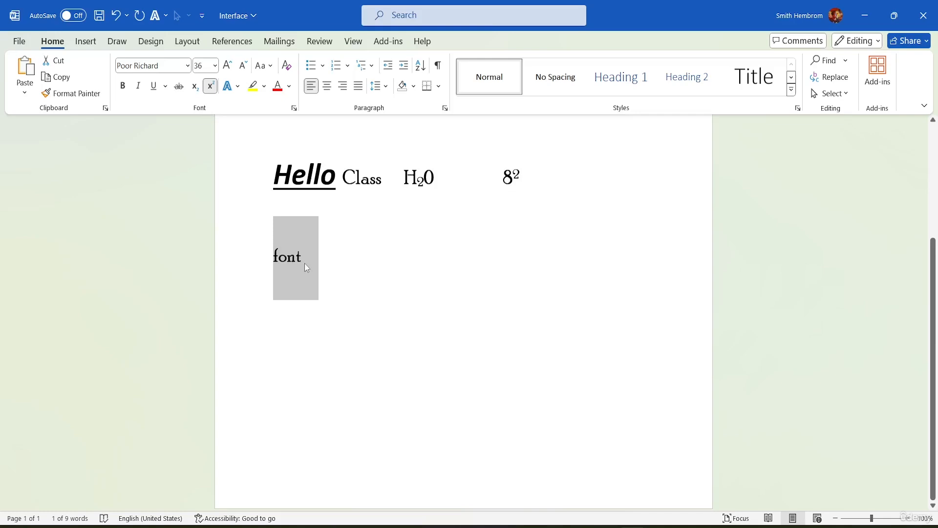
Convert the word "font" to UPPERCASE and view the remaining Change Case options
click(271, 66)
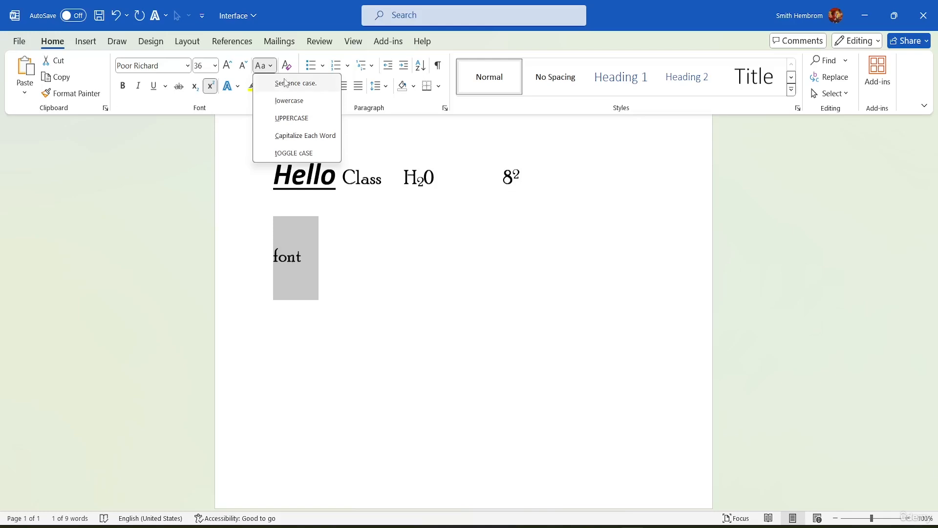
click(302, 118)
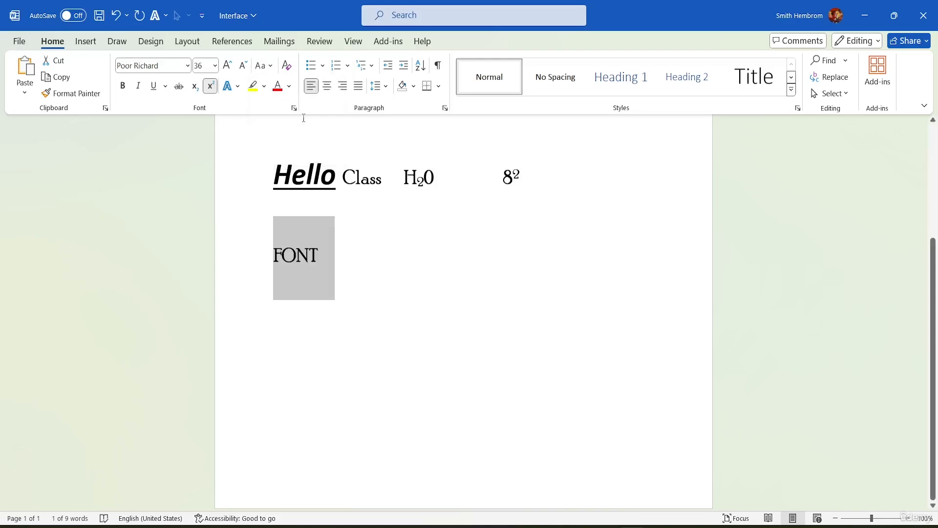
click(269, 66)
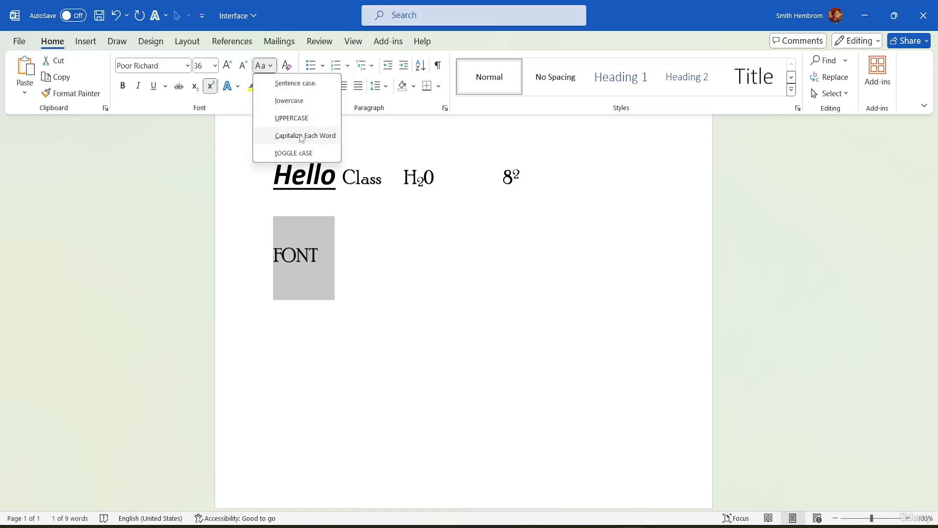
click(359, 204)
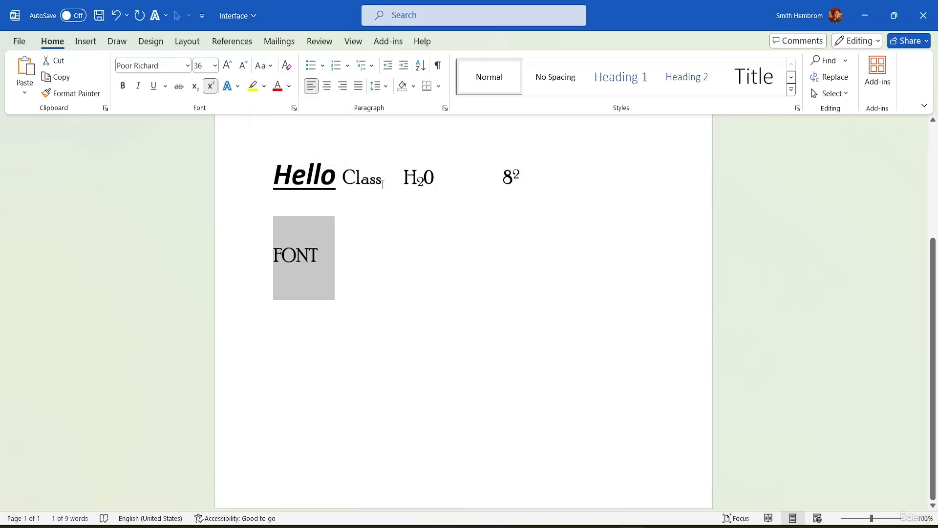
Delete the word "FONT" from the line below "Hello Class"
click(323, 256)
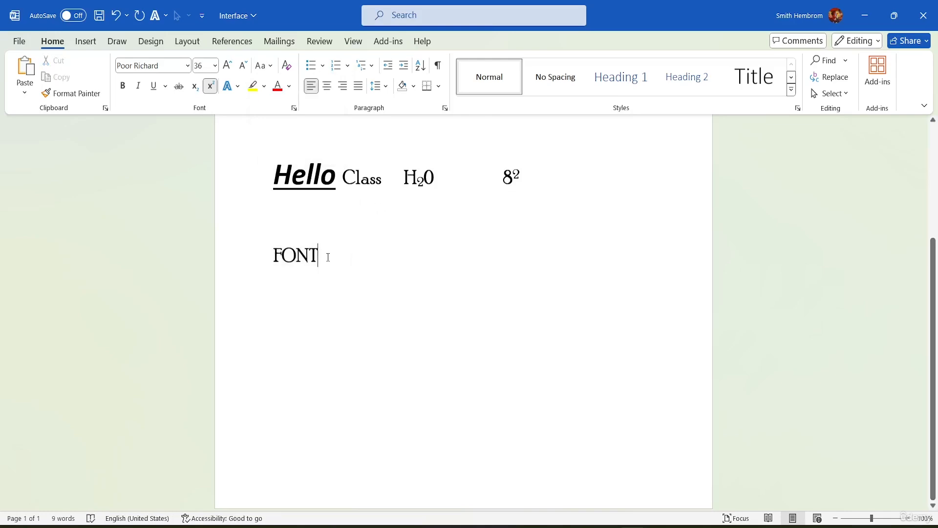
key(BackSpace)
key(BackSpace)
key(BackSpace)
key(BackSpace)
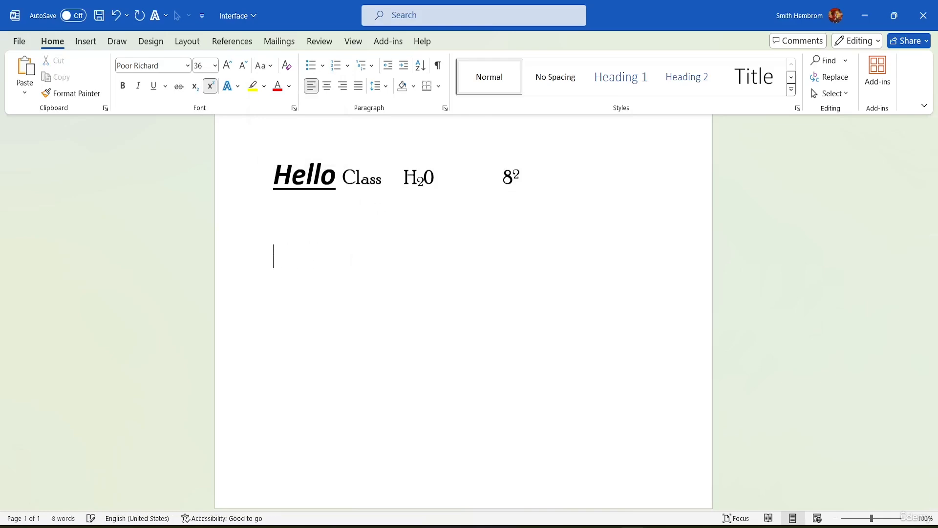
text(This)
key(ctrl+space)
text(is)
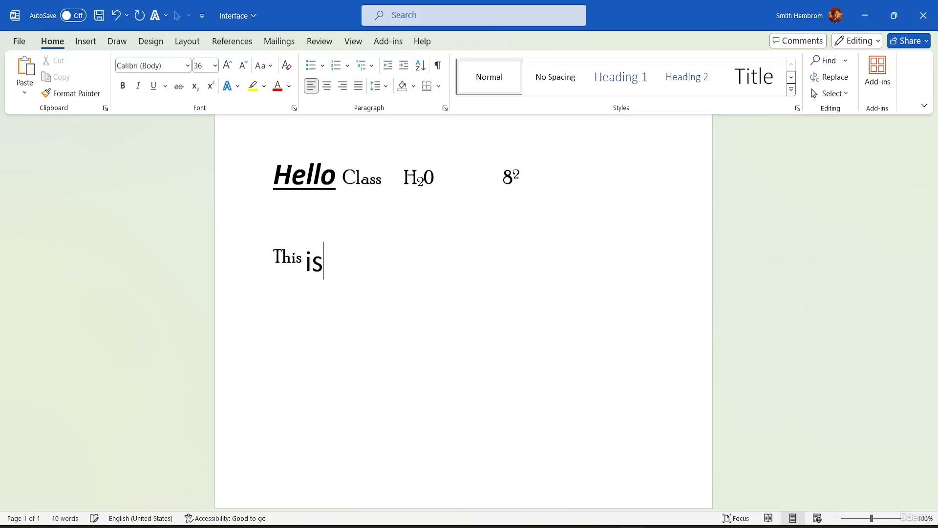
key(BackSpace)
key(BackSpace)
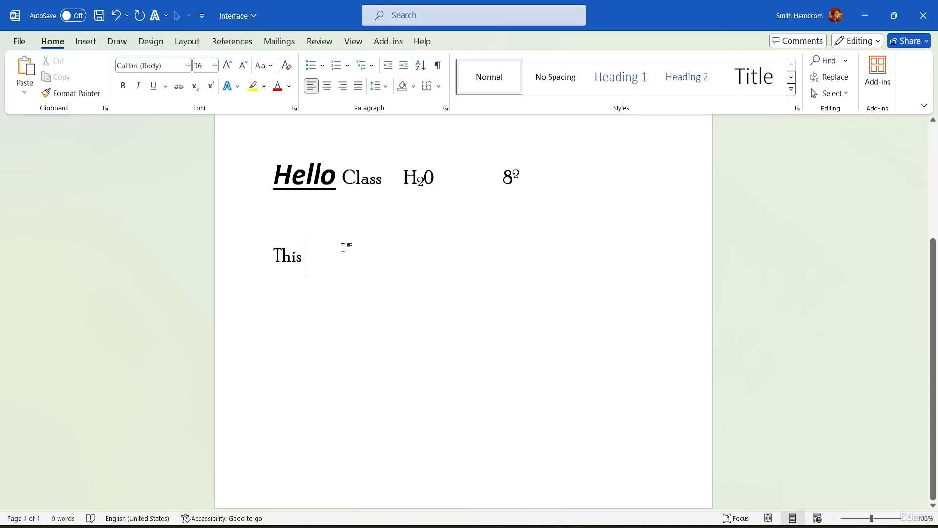
key(BackSpace)
key(BackSpace)
key(BackSpace)
key(BackSpace)
key(BackSpace)
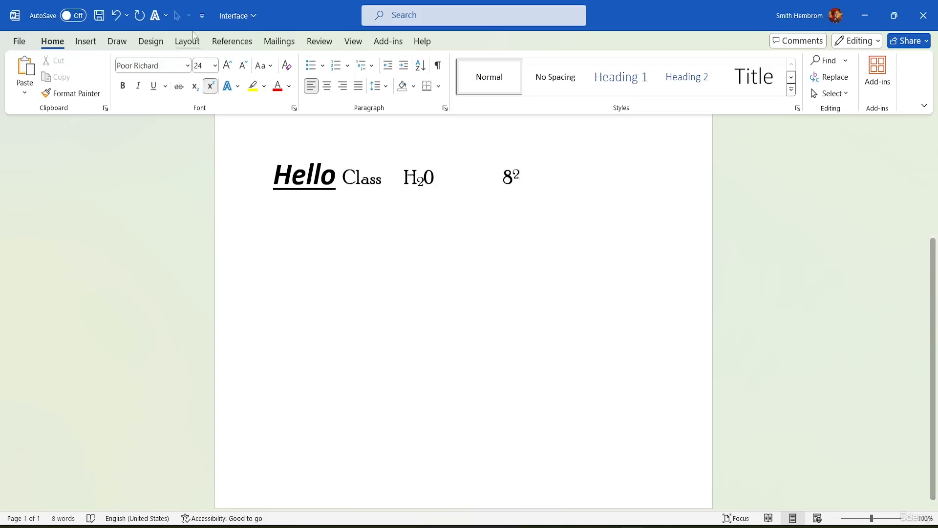
Choose the Calibri (Body) font and write "This is a great day to live." below the "Hello Class" line
click(187, 66)
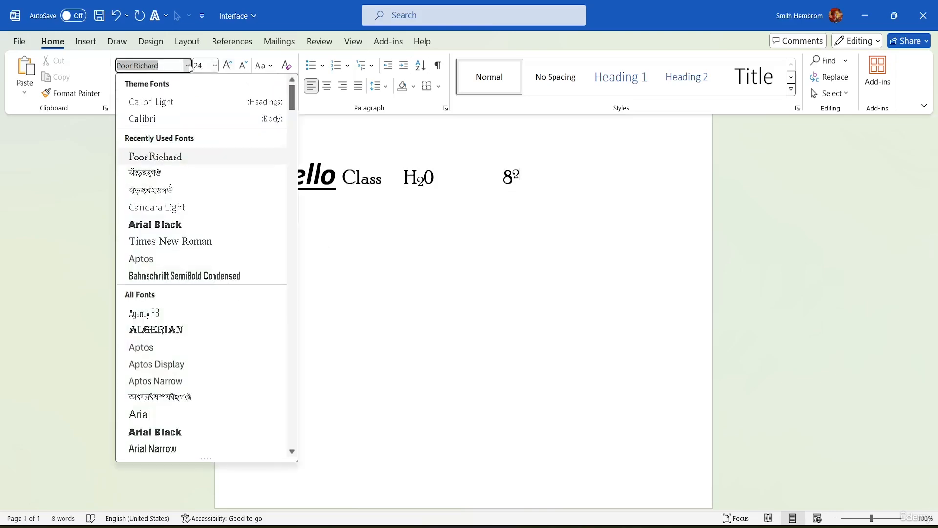
click(180, 117)
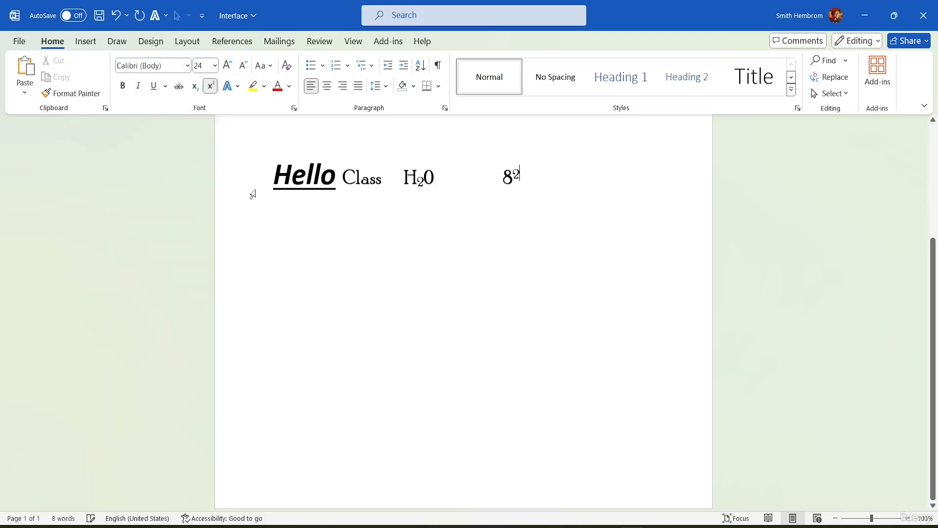
click(293, 248)
text(t)
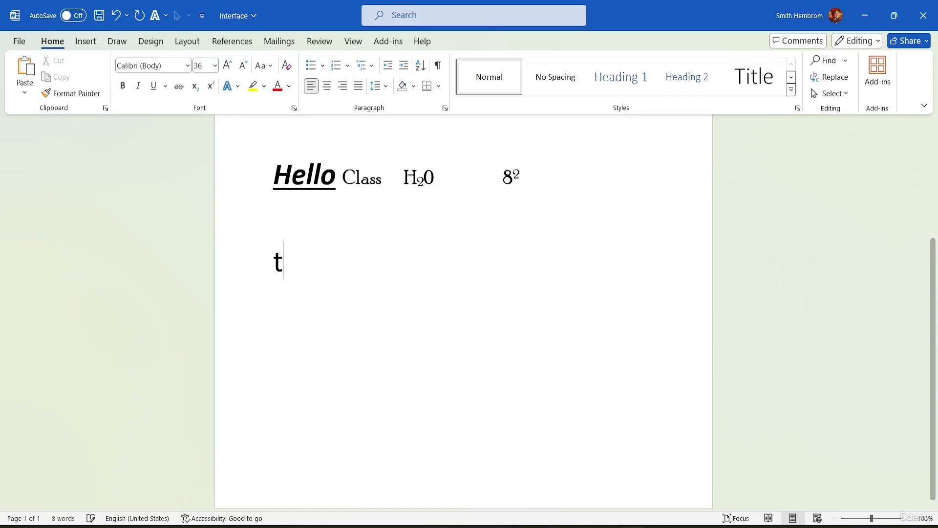
text(his i)
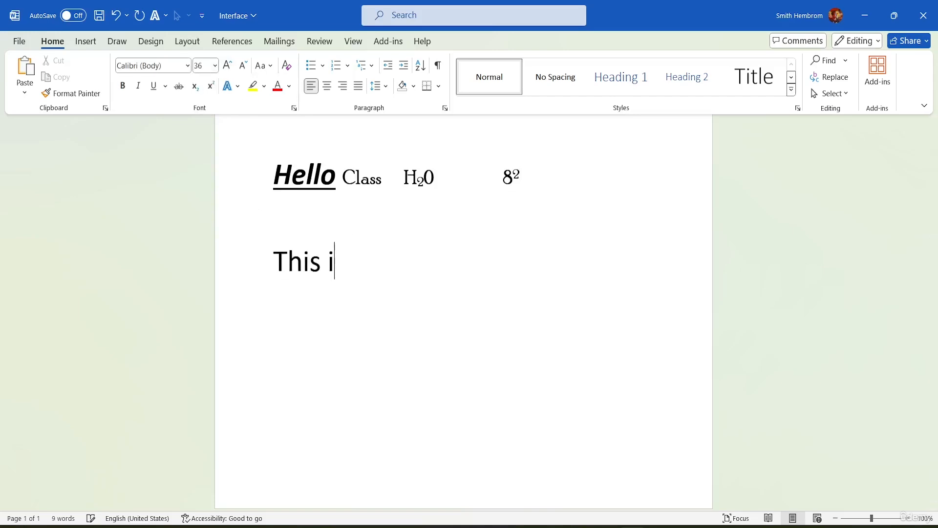
text(s a gr)
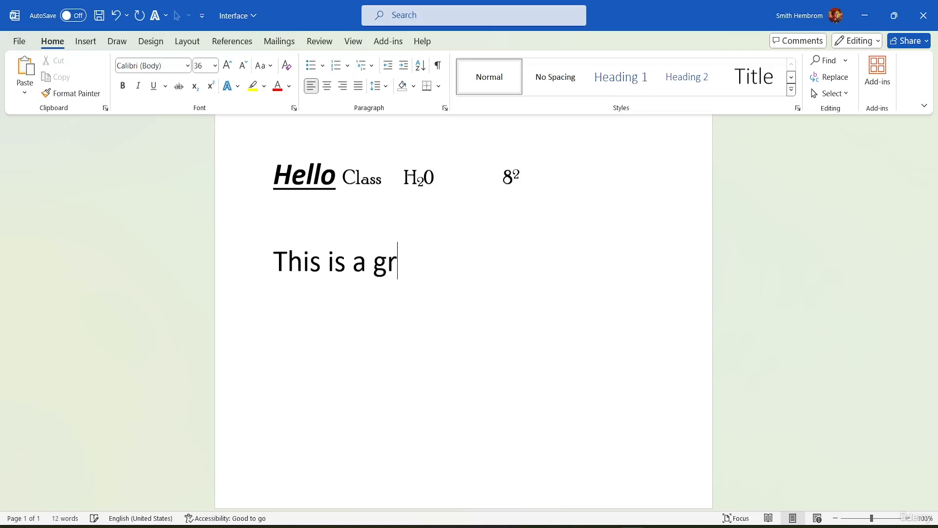
text(eat dat)
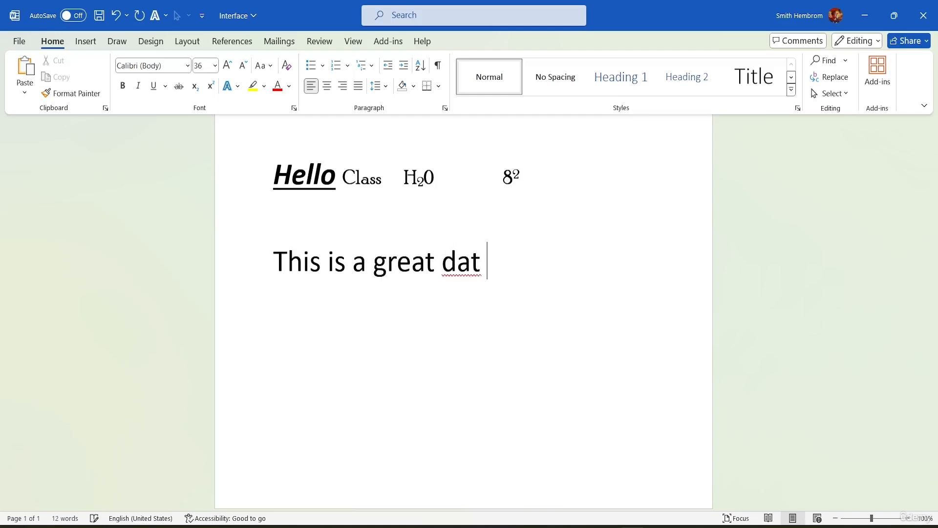
key(BackSpace)
text(y to)
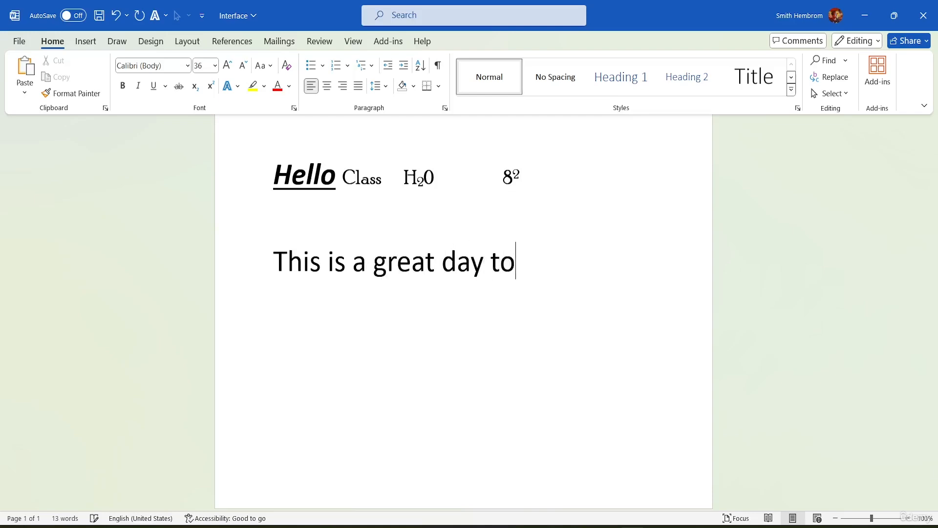
text( live.)
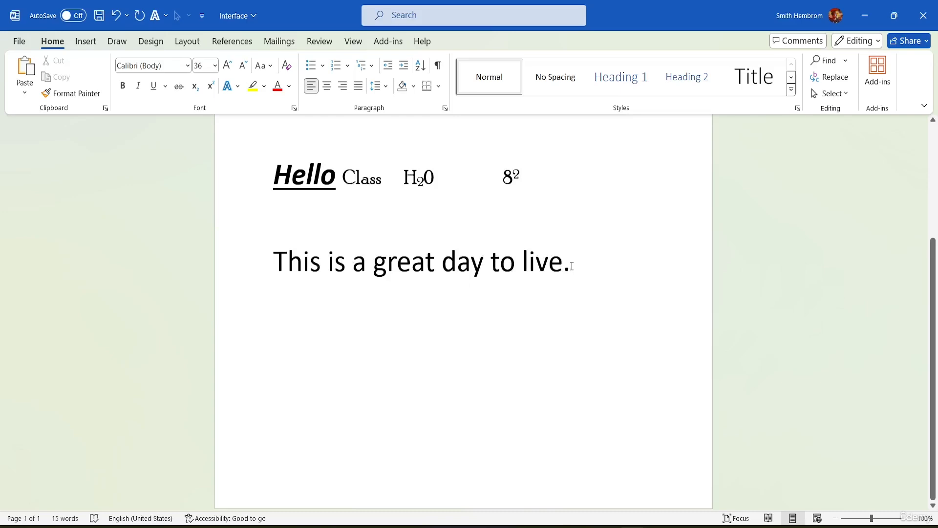
Change the whole sentence "This is a great day to live." to lowercase and again to UPPERCASE
drag(576, 260, 245, 250)
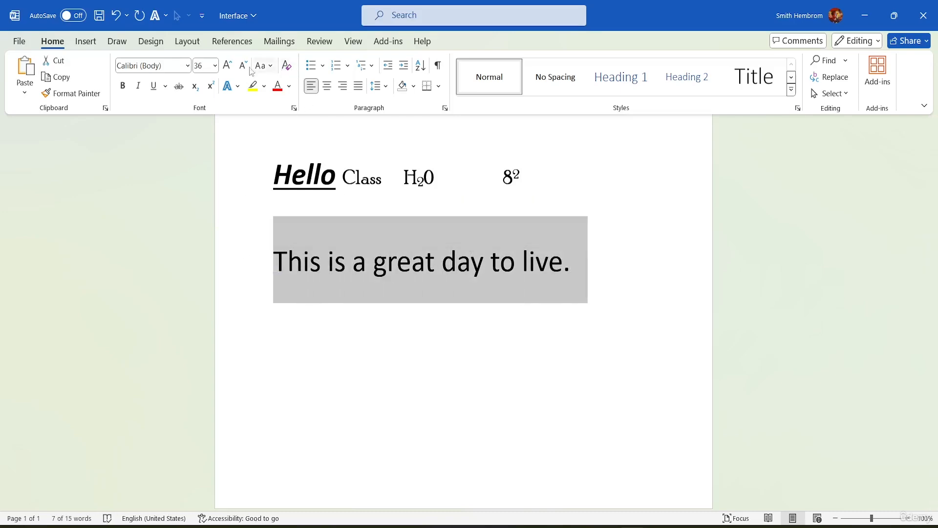
click(273, 69)
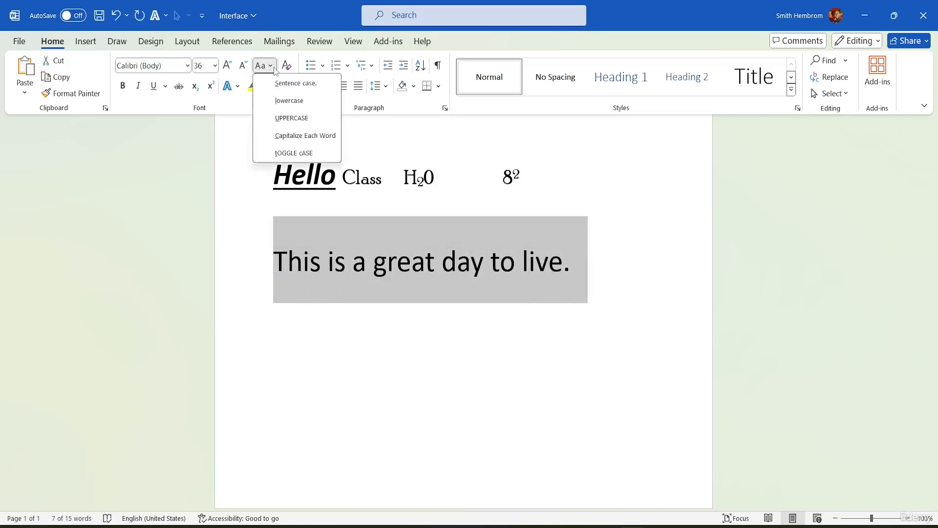
click(289, 100)
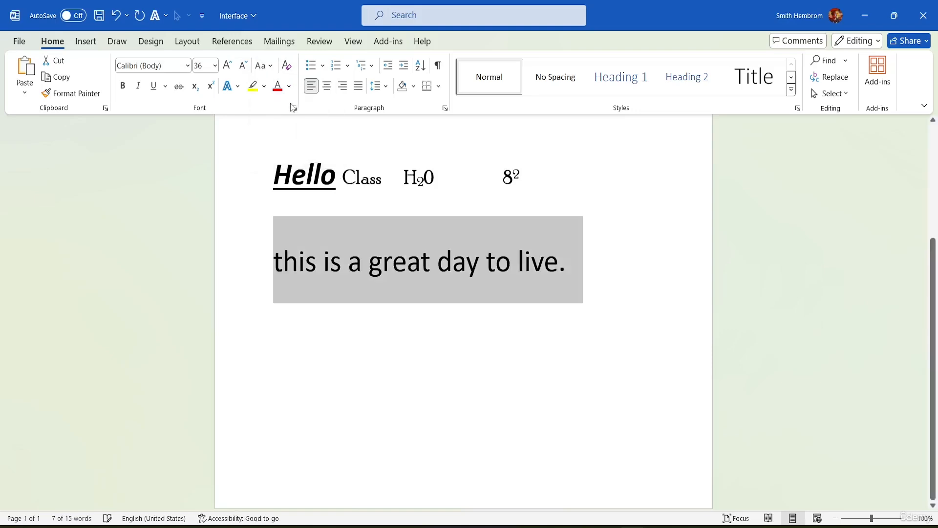
click(267, 66)
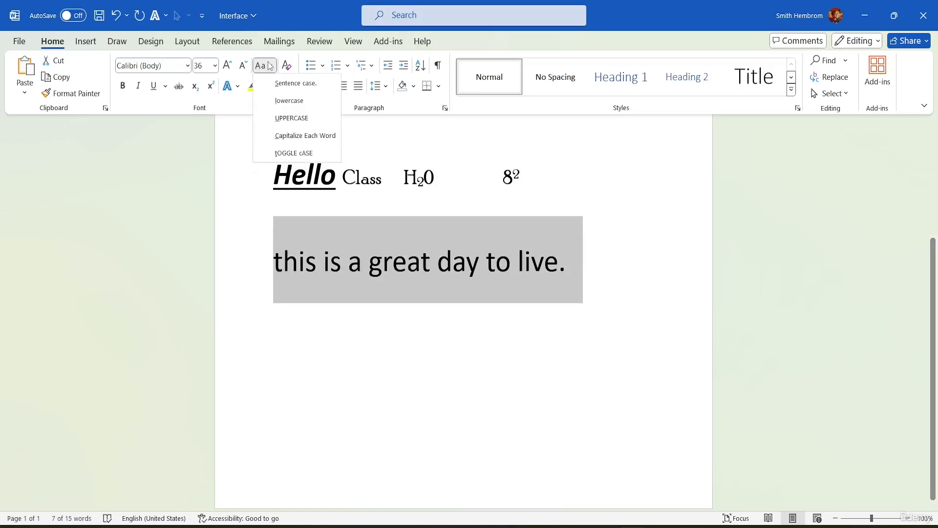
click(287, 119)
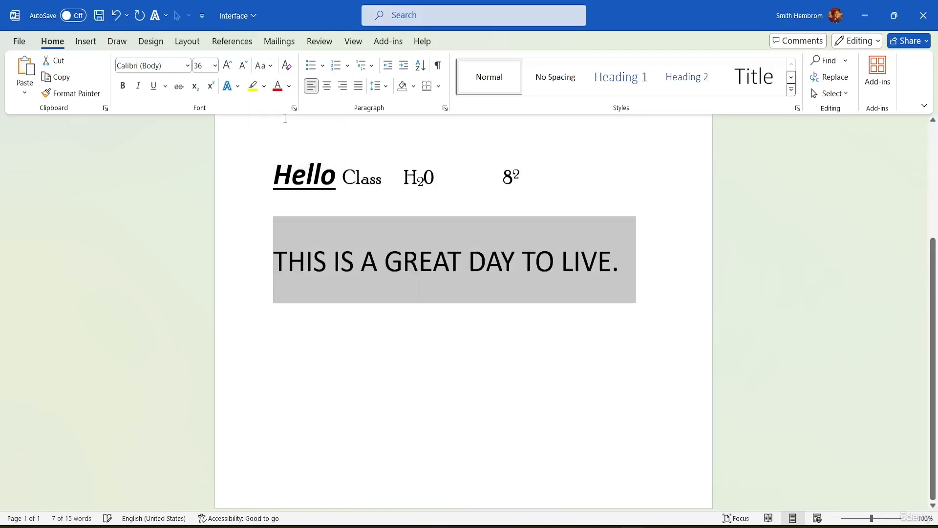
Convert the uppercase sentence to Sentence case and again to Capitalize Each Word
click(268, 66)
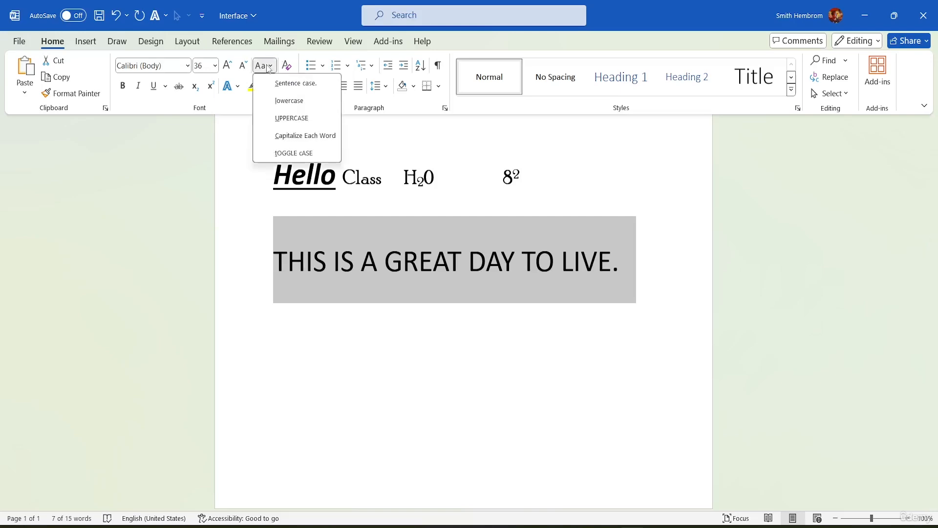
click(283, 84)
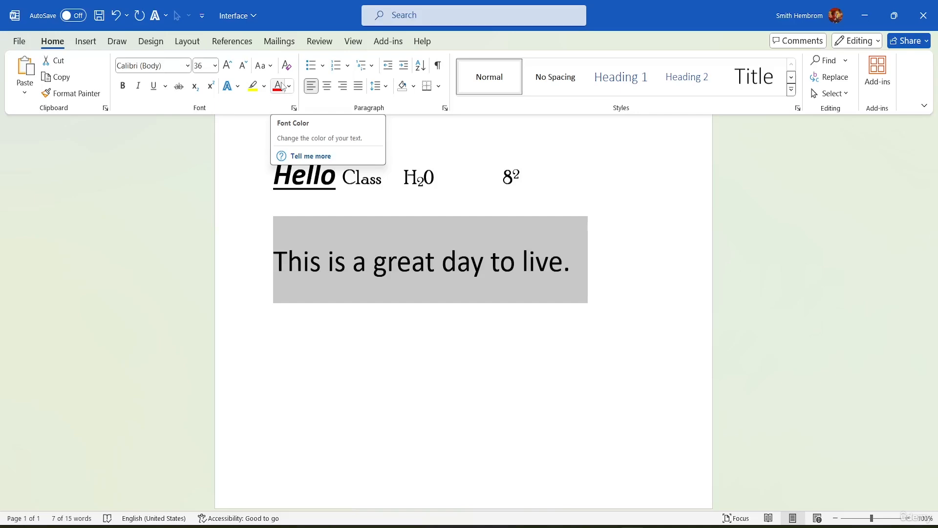
click(268, 65)
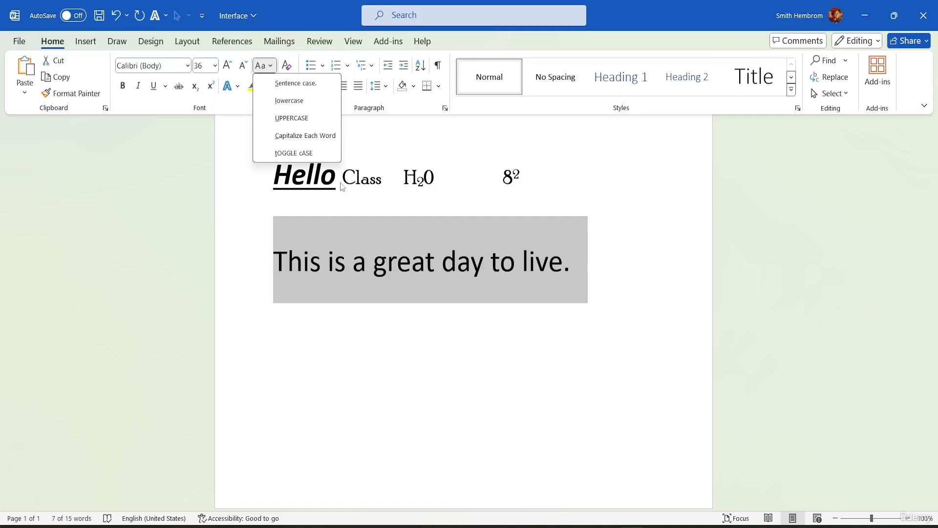
click(319, 131)
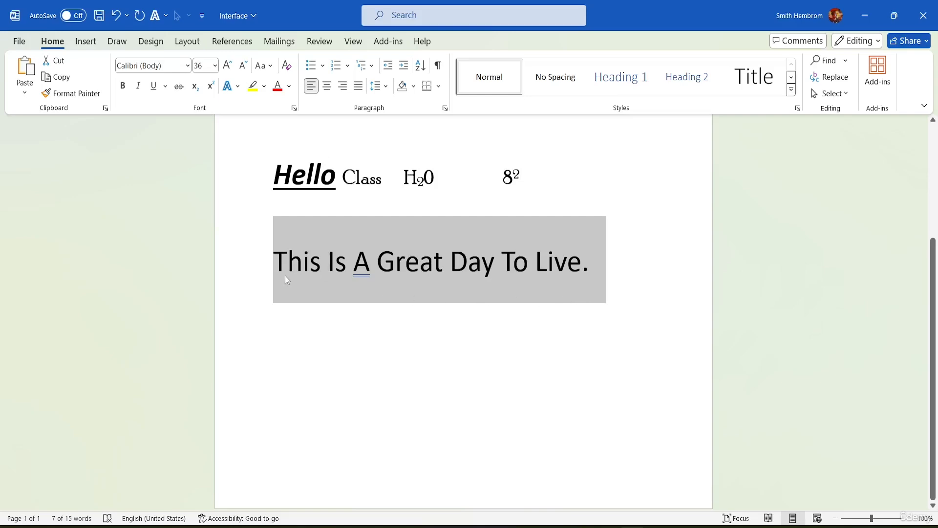
Apply tOGGLE cASE to the sentence, return it to Sentence case and deselect it
click(269, 67)
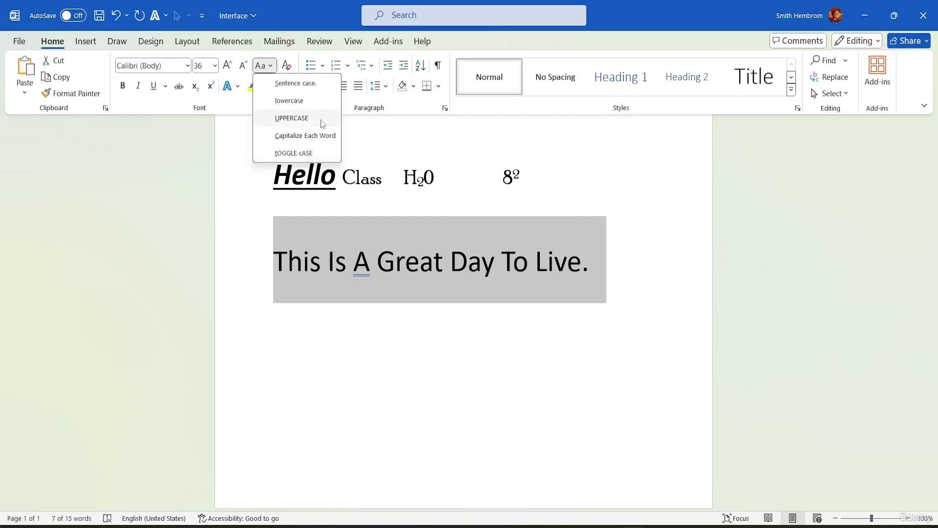
click(312, 152)
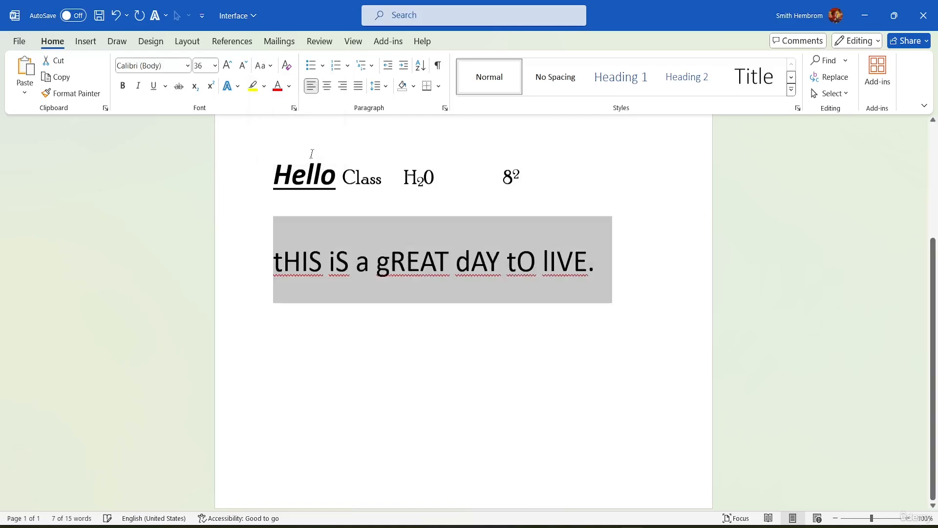
click(269, 68)
click(280, 89)
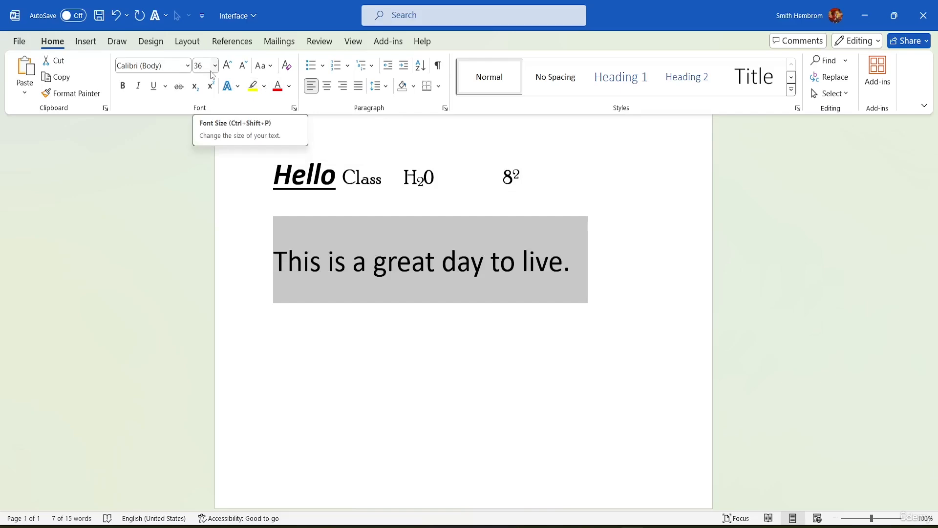
click(628, 251)
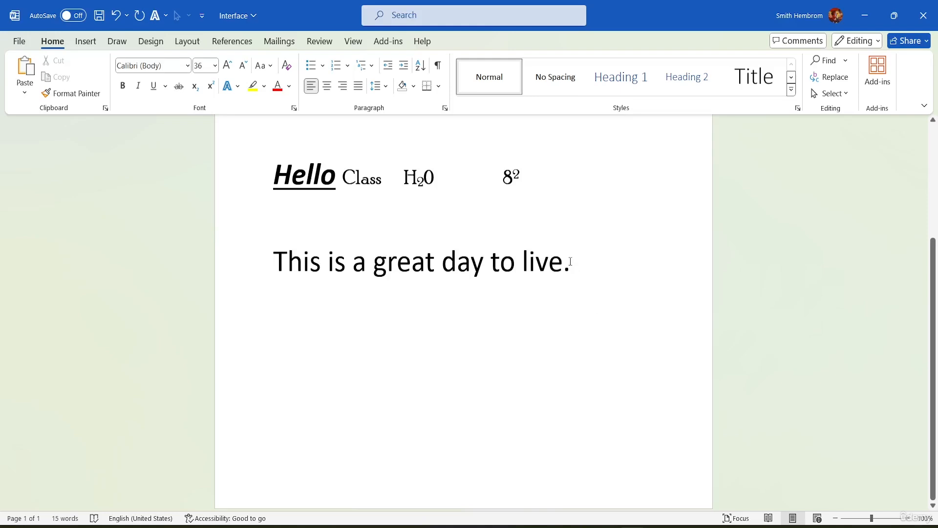
Examine the text effect presets and the Outline, Shadow, Reflection, Glow, Number Styles, Ligatures and Stylistic Sets options for the selected sentence
drag(569, 259, 215, 278)
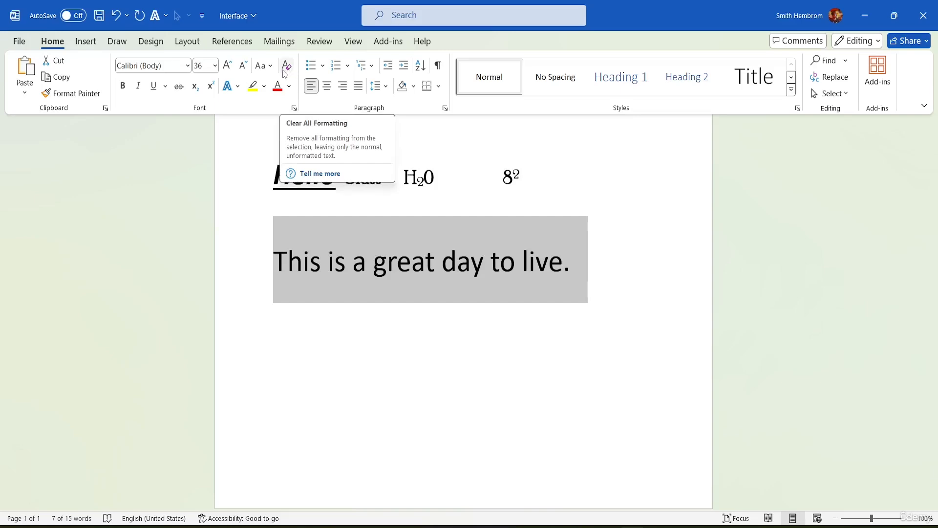
click(238, 86)
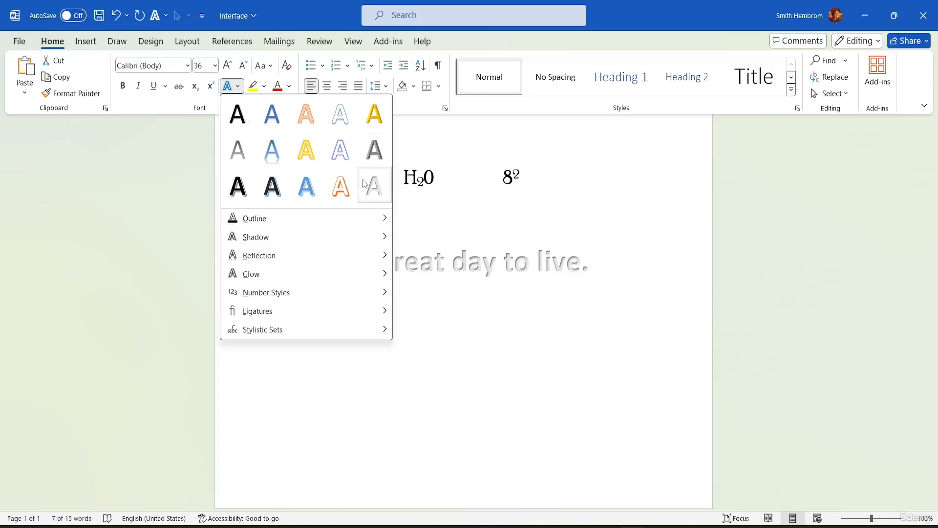
mouse_move(286, 221)
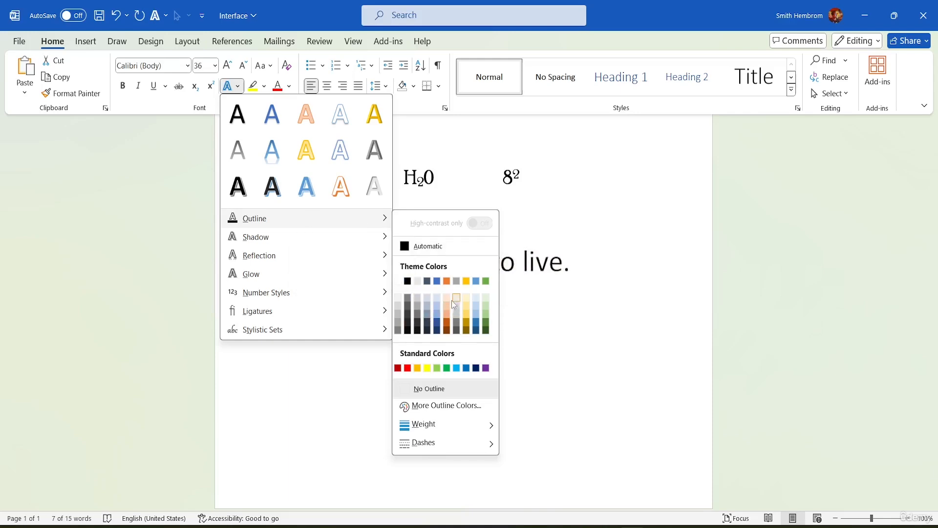
mouse_move(318, 234)
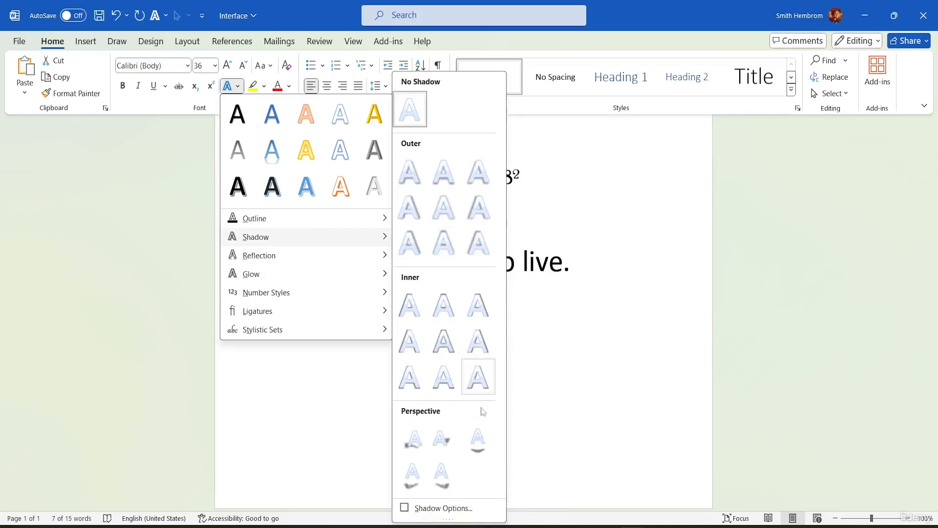
mouse_move(282, 254)
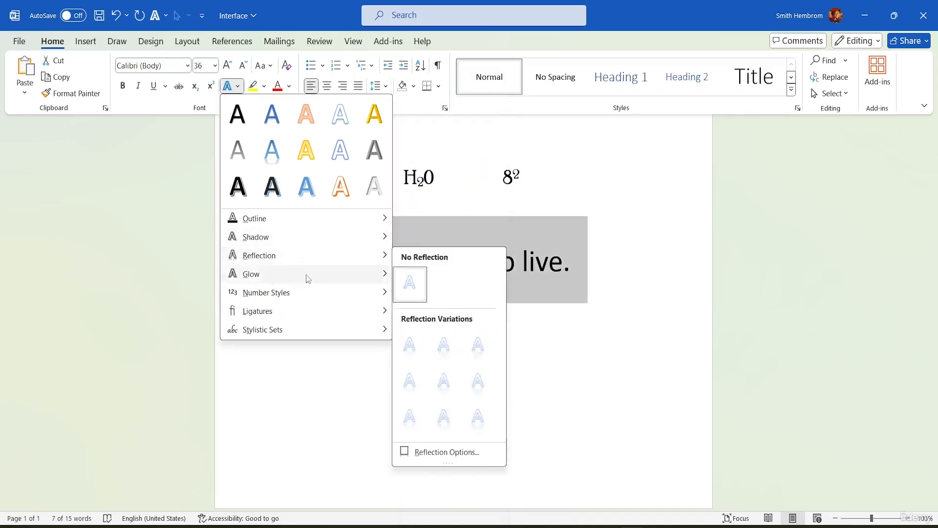
mouse_move(287, 272)
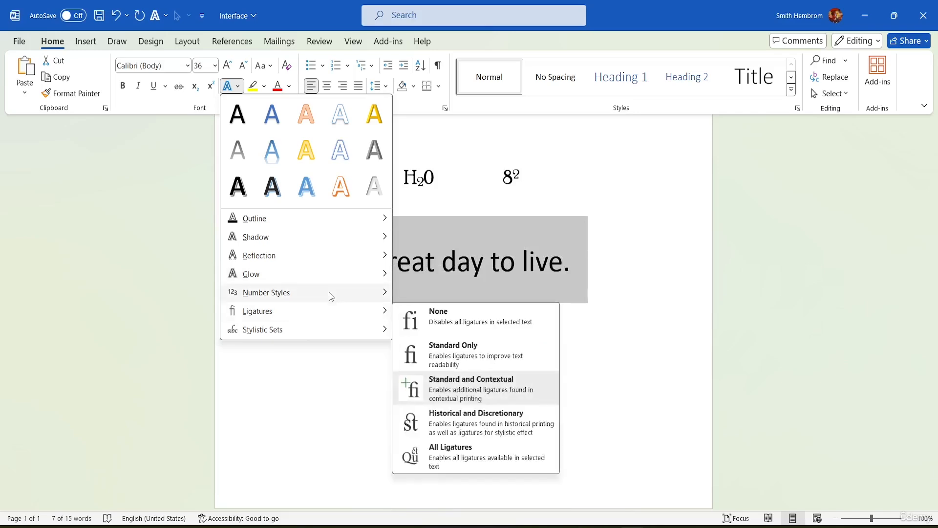
mouse_move(329, 292)
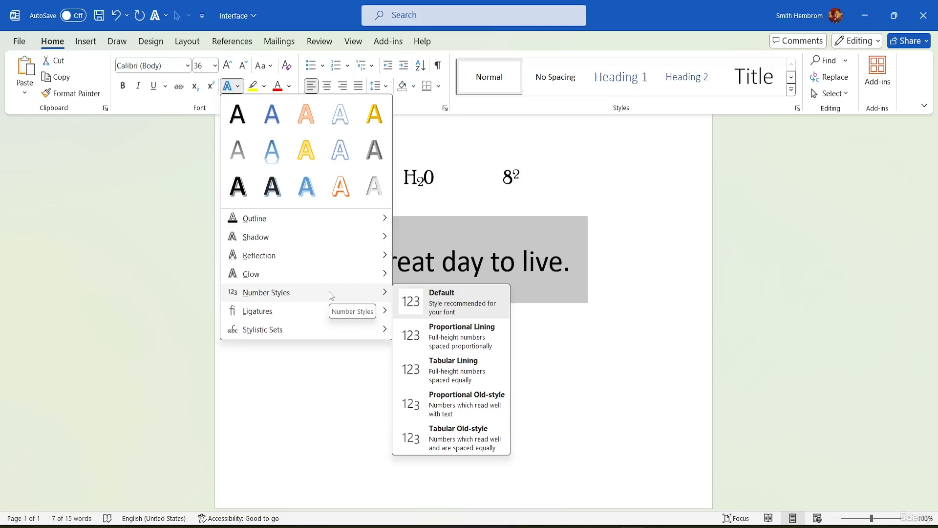
mouse_move(331, 313)
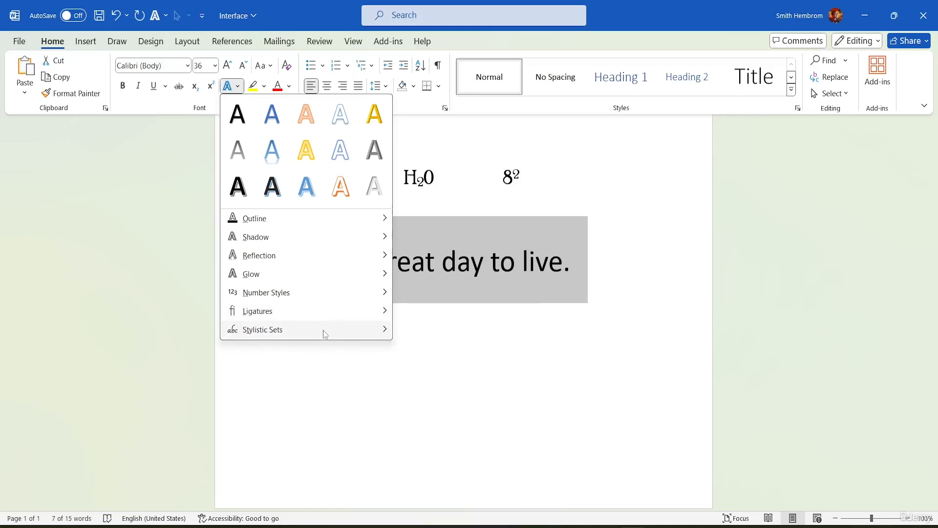
mouse_move(372, 331)
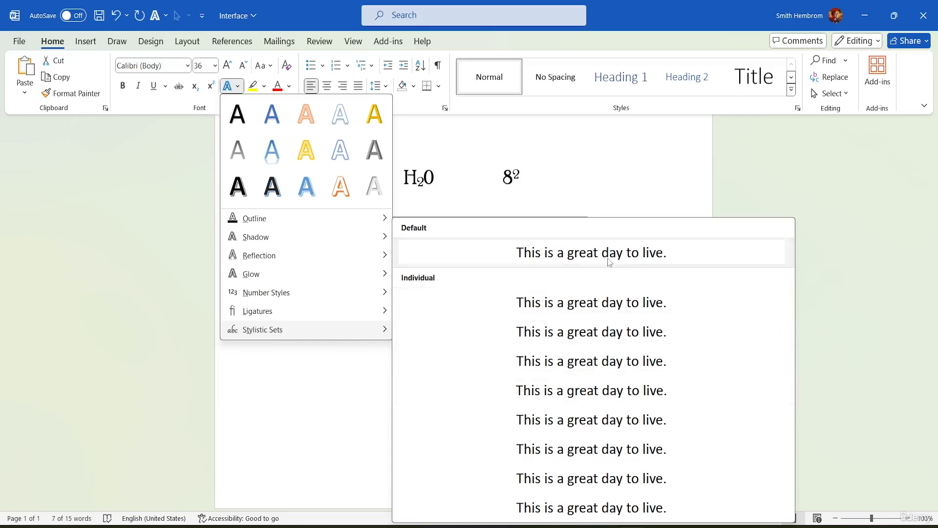
Examine the available text highlight colours and font colours for the selected sentence
click(565, 194)
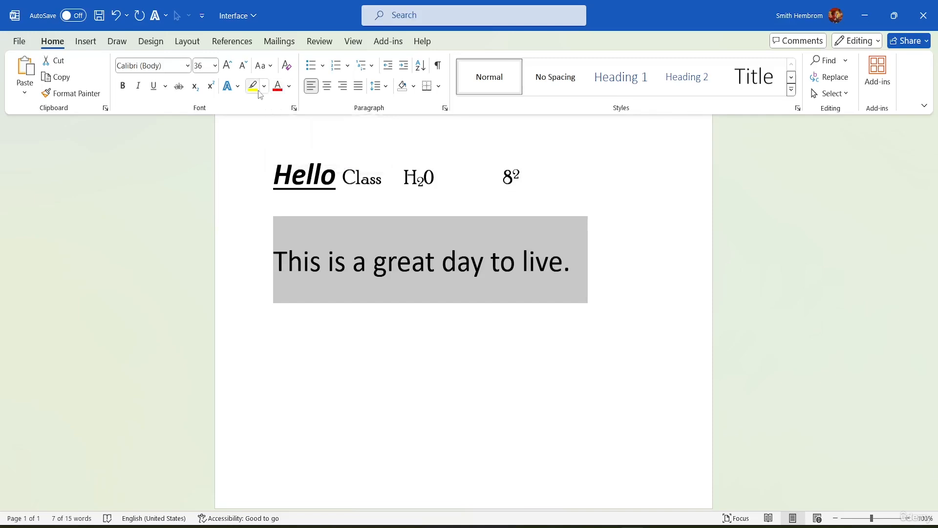
click(263, 88)
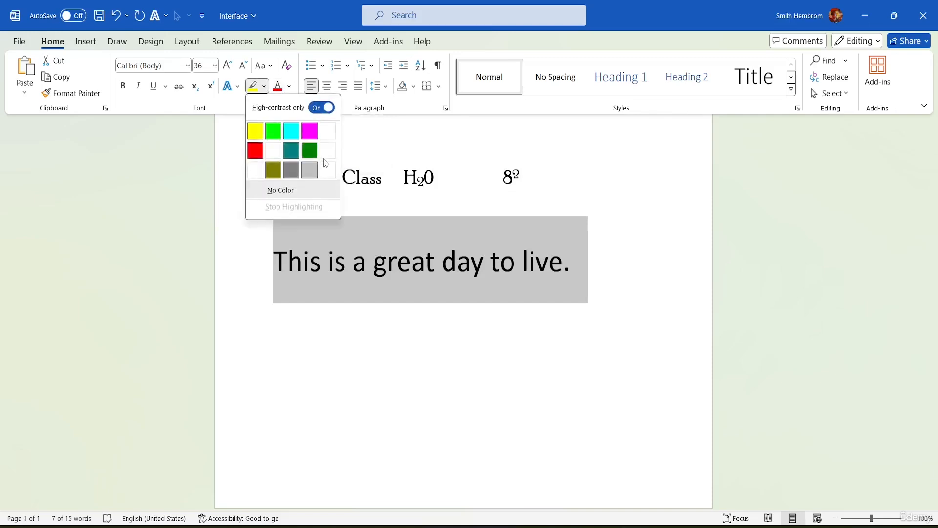
key(Escape)
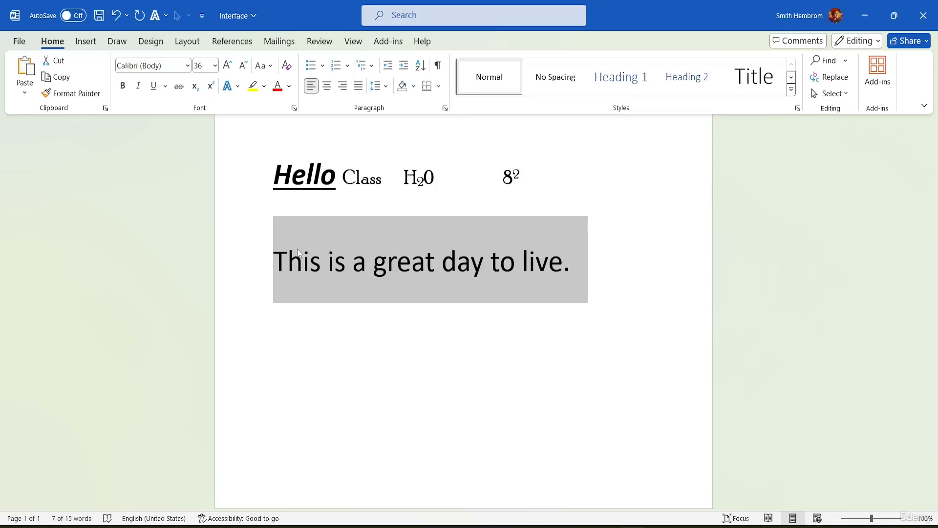
click(263, 86)
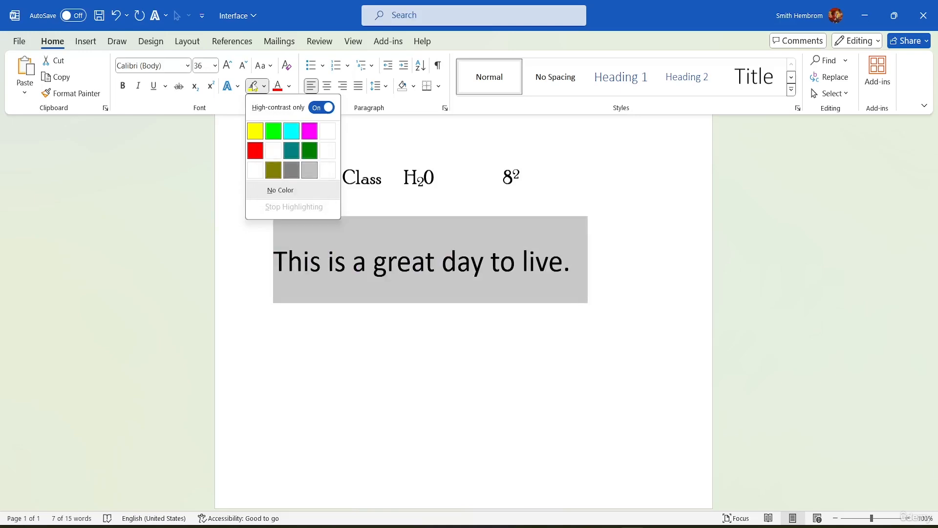
click(228, 134)
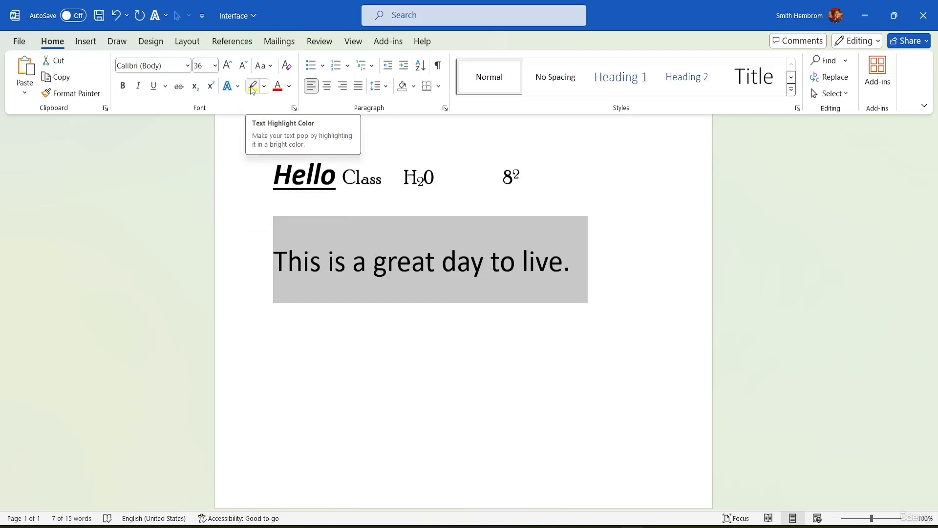
click(289, 90)
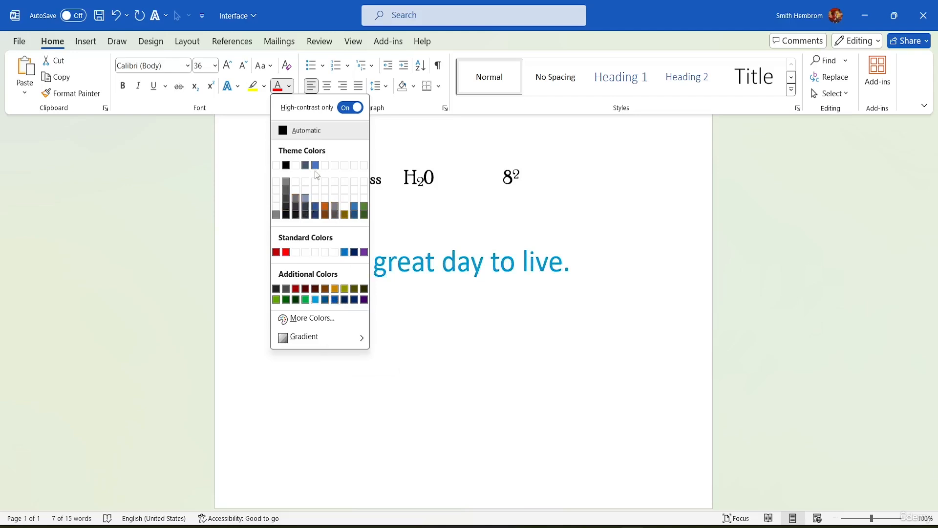
Enlarge the selected sentence's font size stepwise to 80 and reduce it back to 36
click(229, 65)
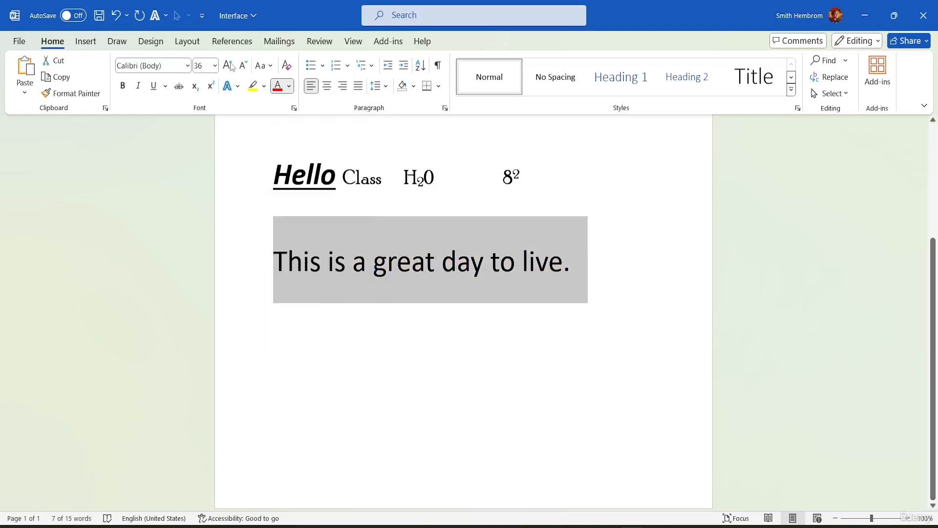
click(229, 66)
click(229, 66)
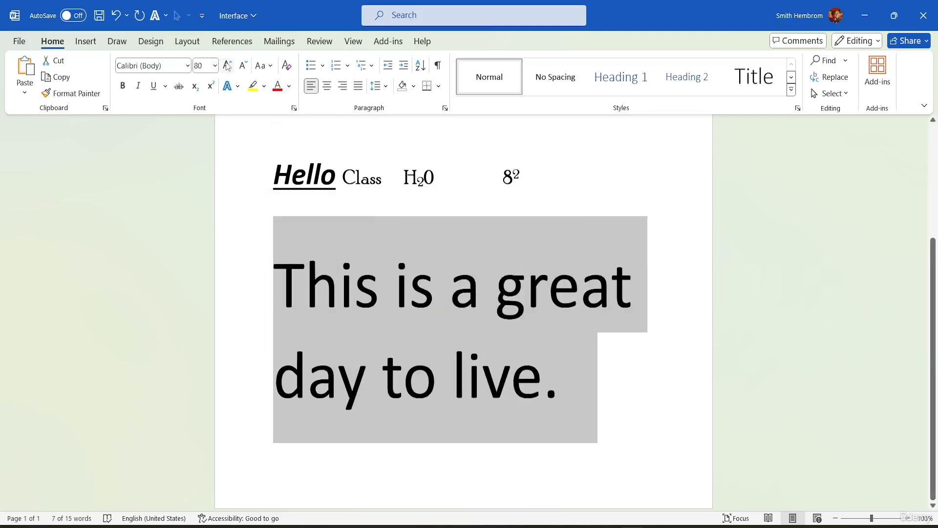
click(244, 66)
click(244, 66)
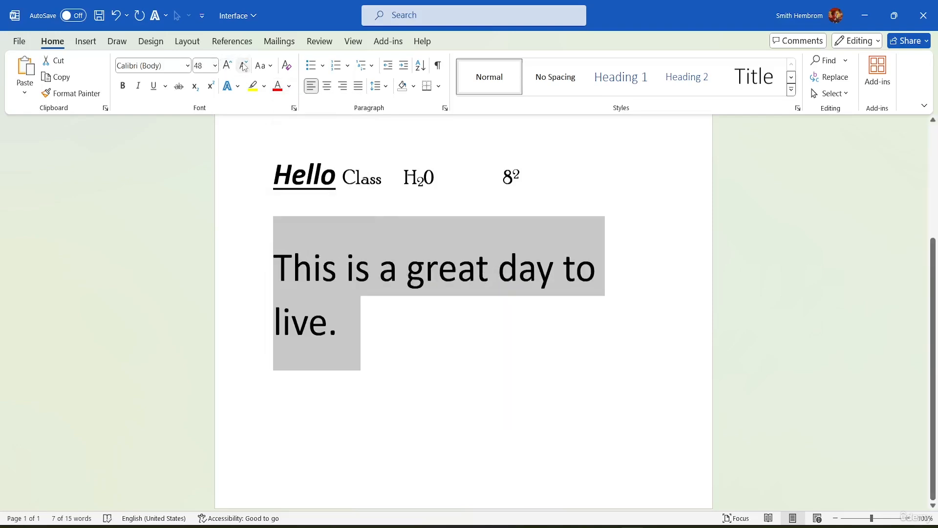
click(244, 66)
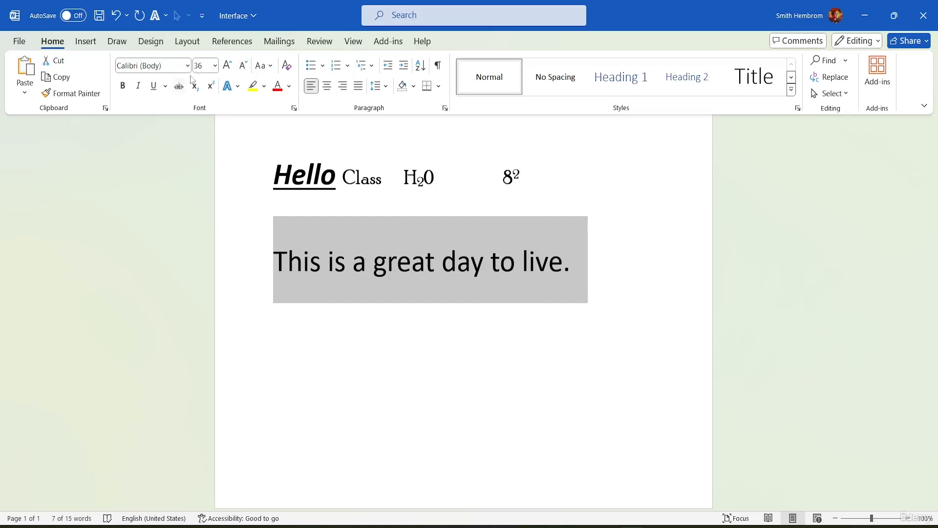
Increase the sentence's font size to 48 and give it a pink font colour from the standard colour palette
click(227, 65)
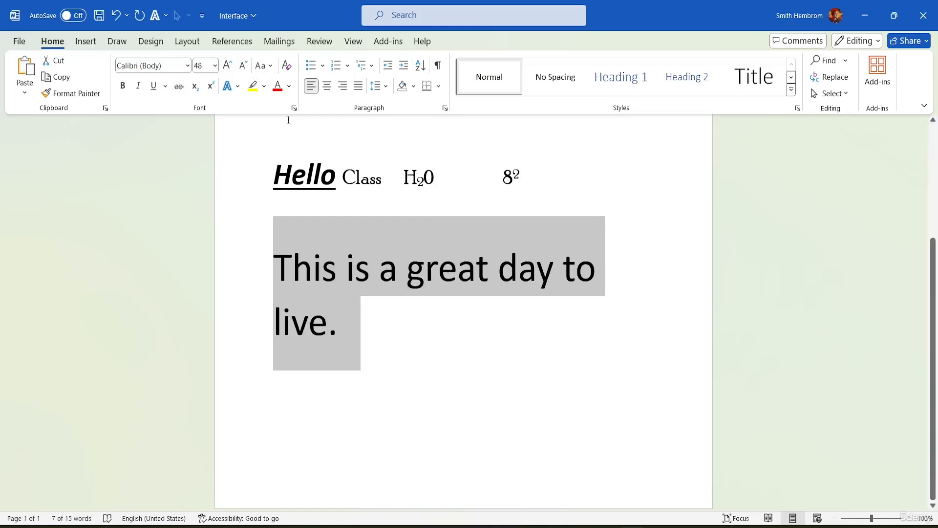
click(288, 86)
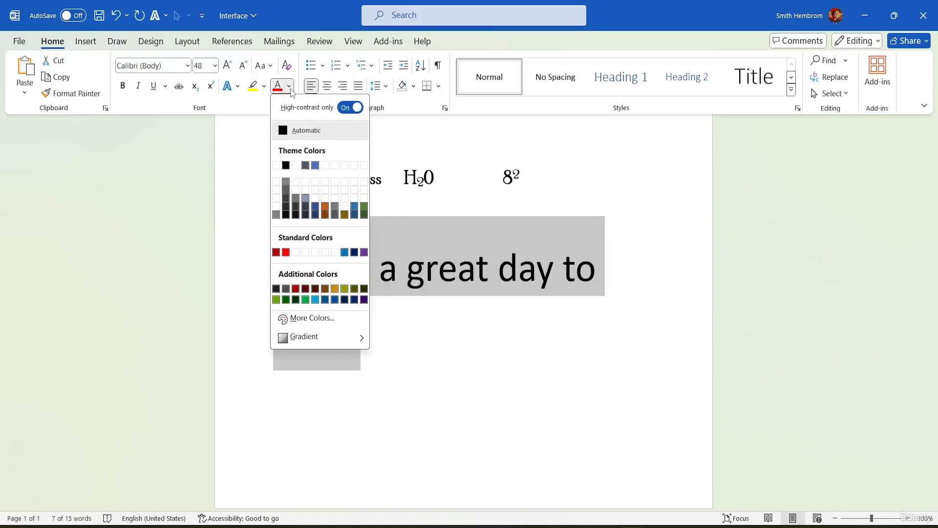
click(359, 317)
click(419, 240)
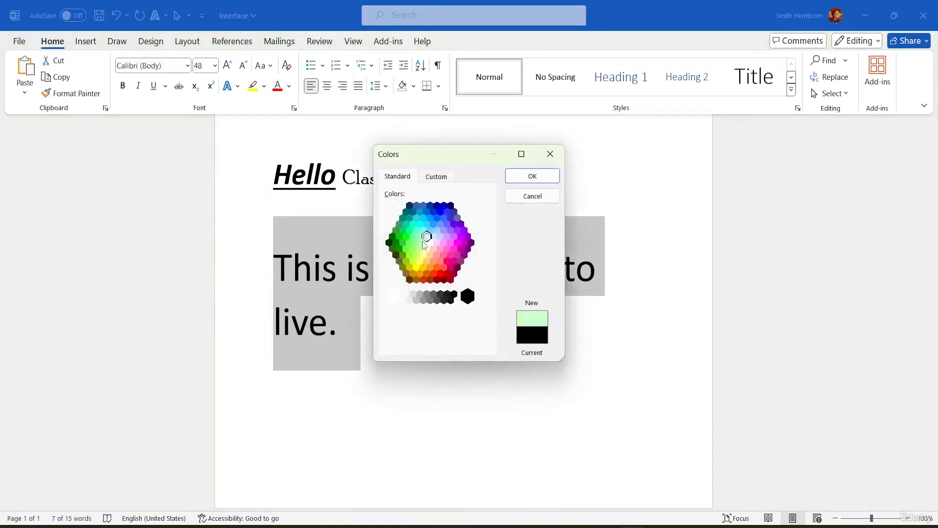
click(422, 253)
click(438, 256)
click(427, 249)
drag(430, 247, 446, 252)
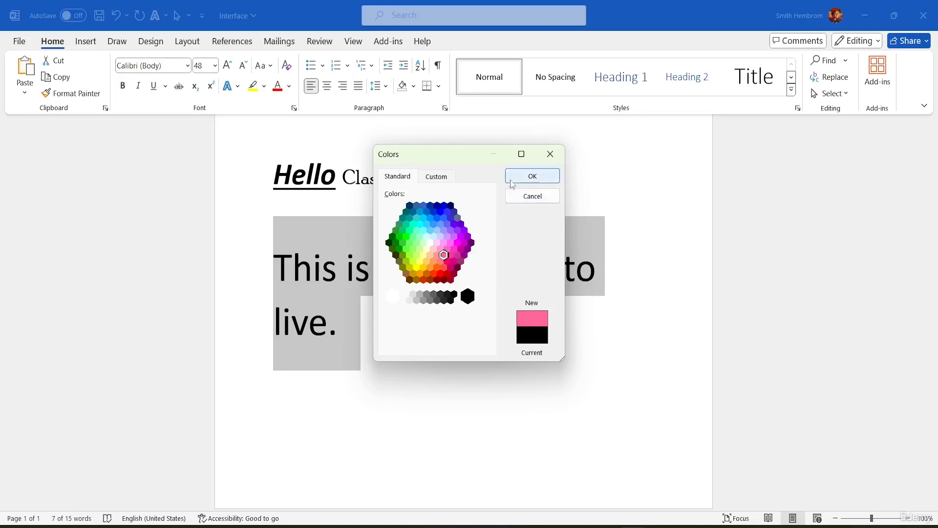
click(532, 176)
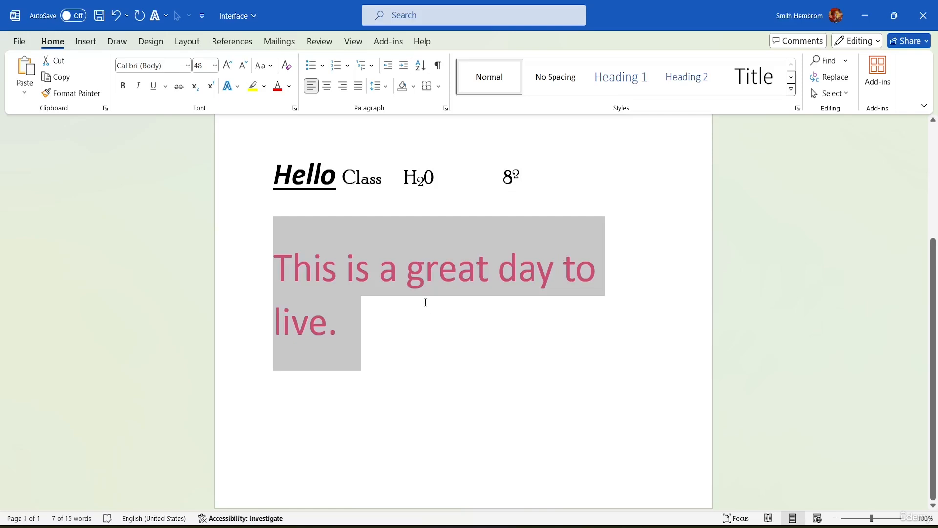
Apply a linear gradient fill to the sentence and make its second gradient stop red at position 43%
click(289, 86)
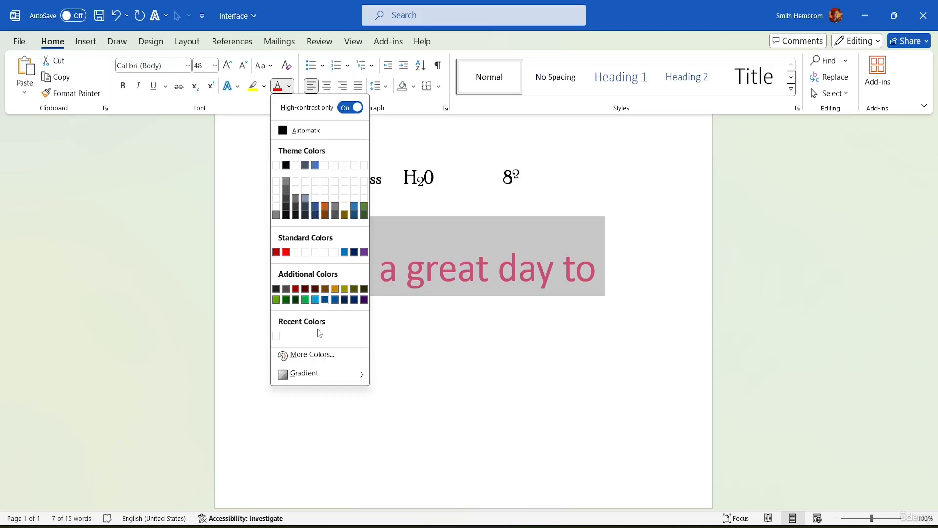
mouse_move(318, 379)
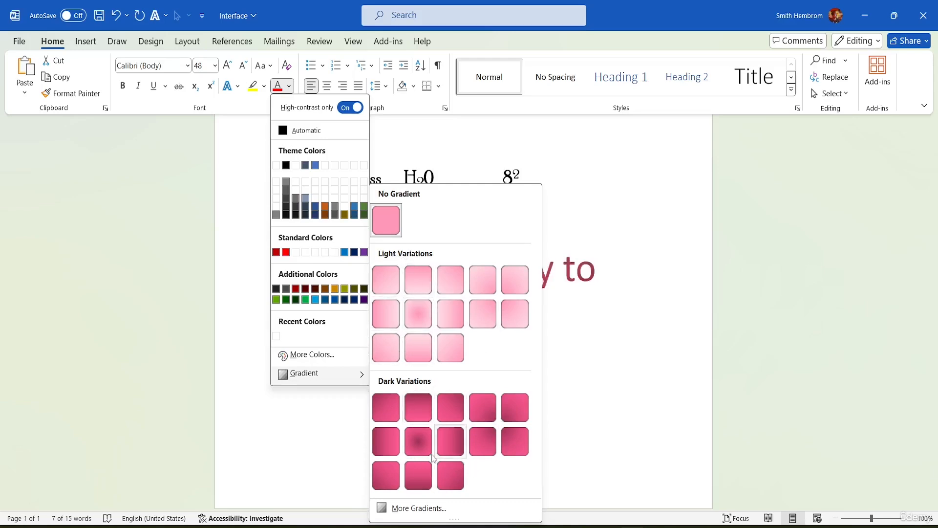
click(417, 508)
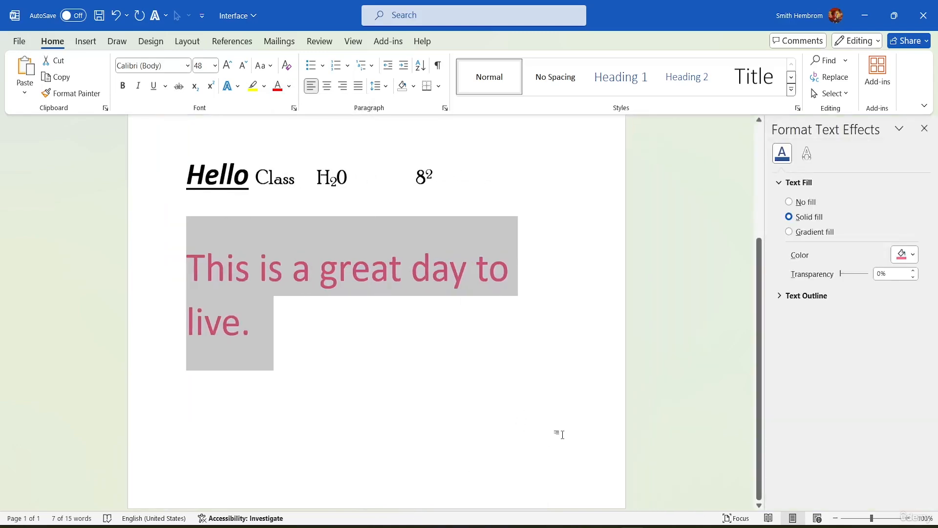
click(787, 232)
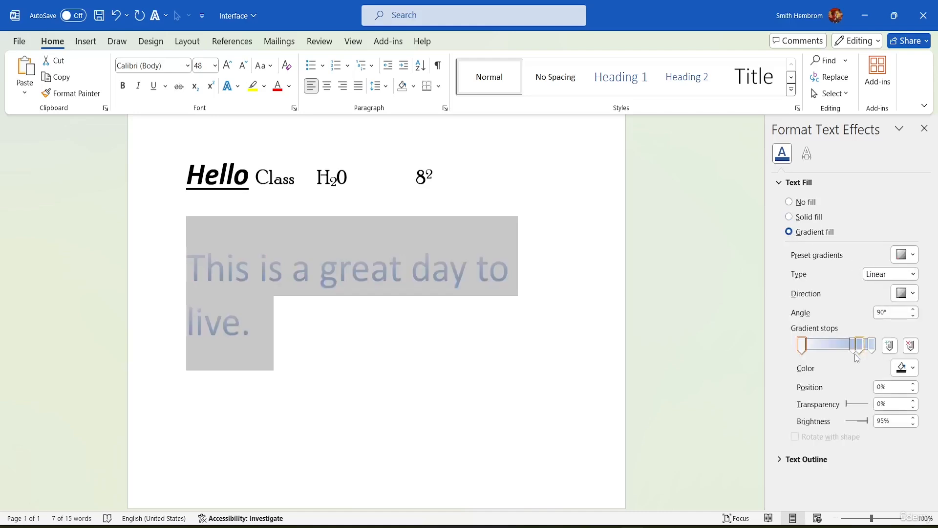
drag(854, 345, 834, 353)
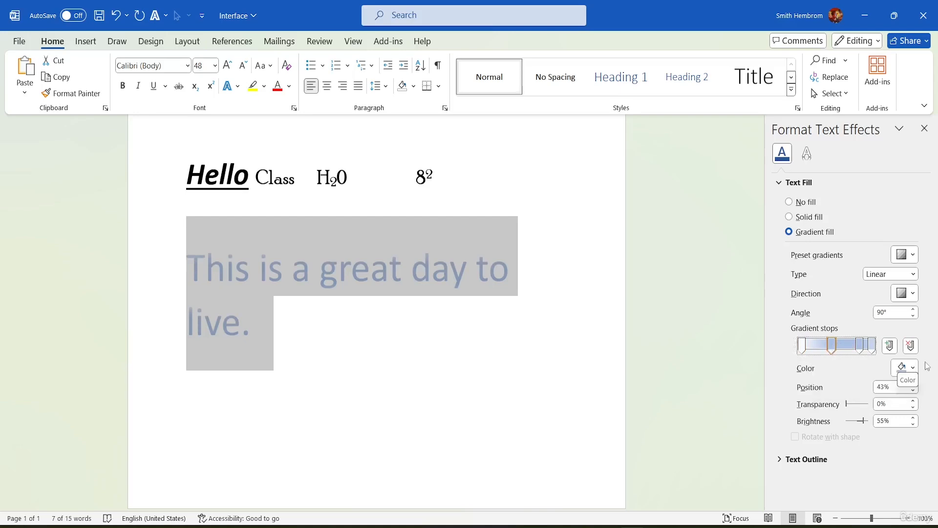
click(906, 367)
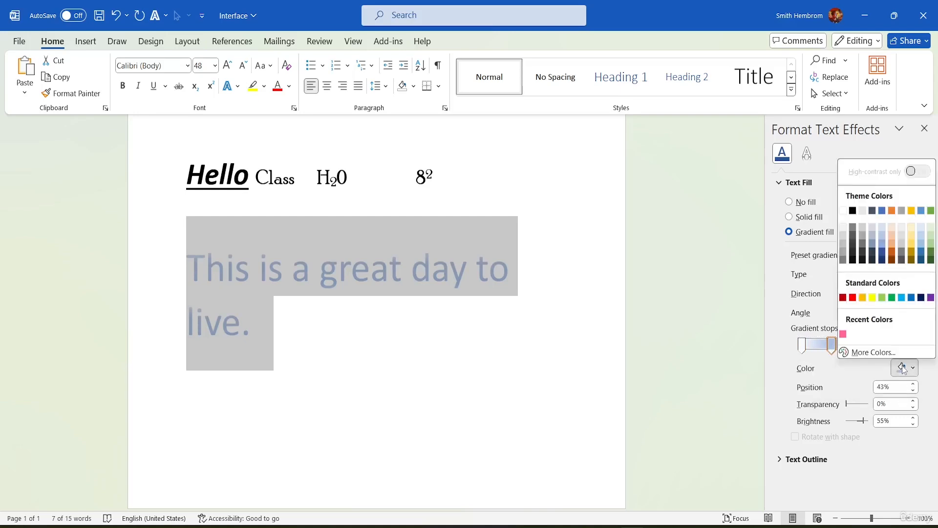
click(852, 298)
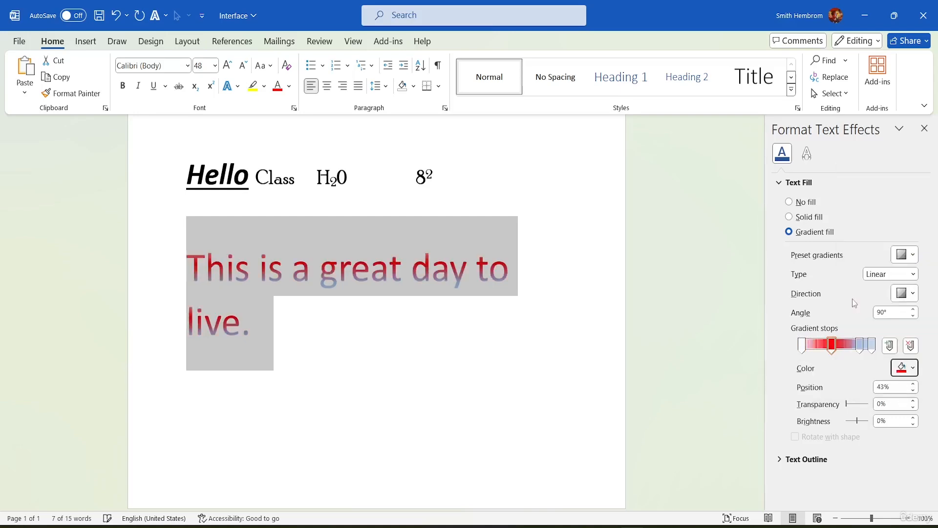
Make the third gradient stop yellow at position 79% and the last stop black, and deselect the sentence
click(860, 346)
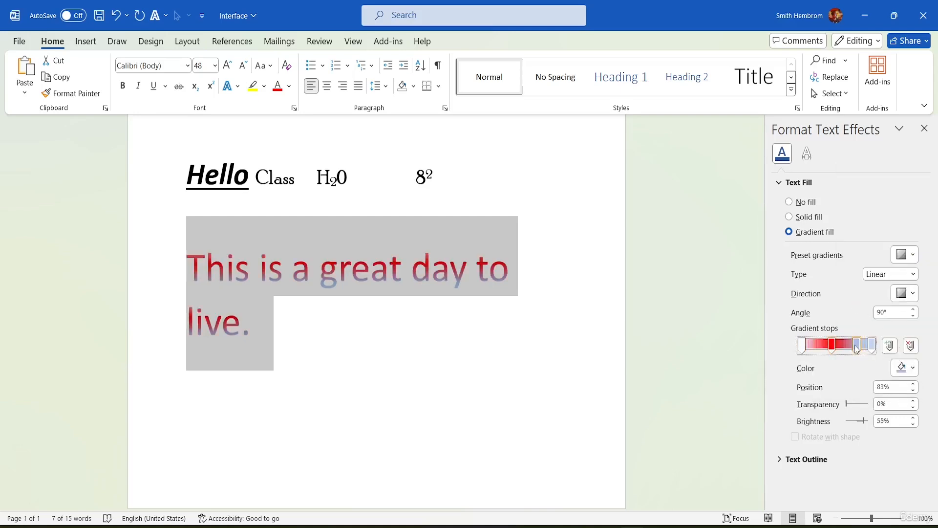
click(904, 367)
key(Escape)
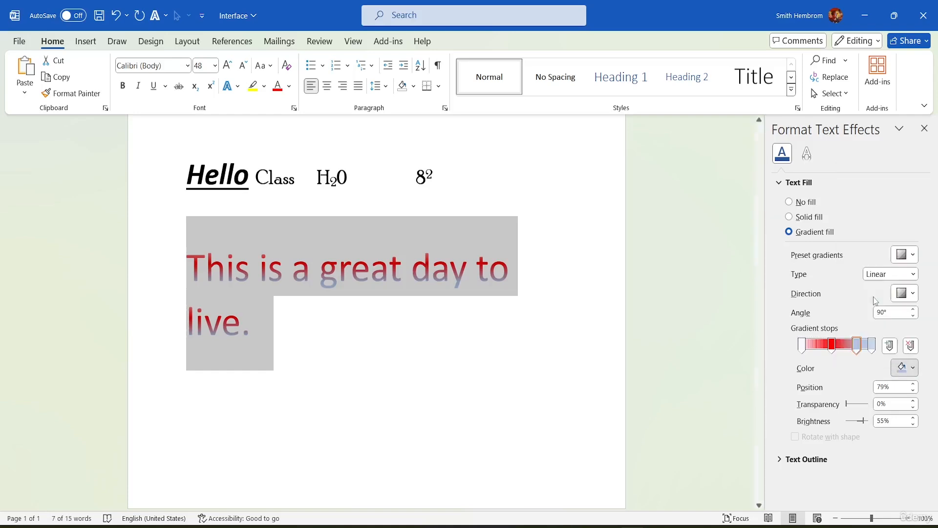
click(873, 348)
click(903, 367)
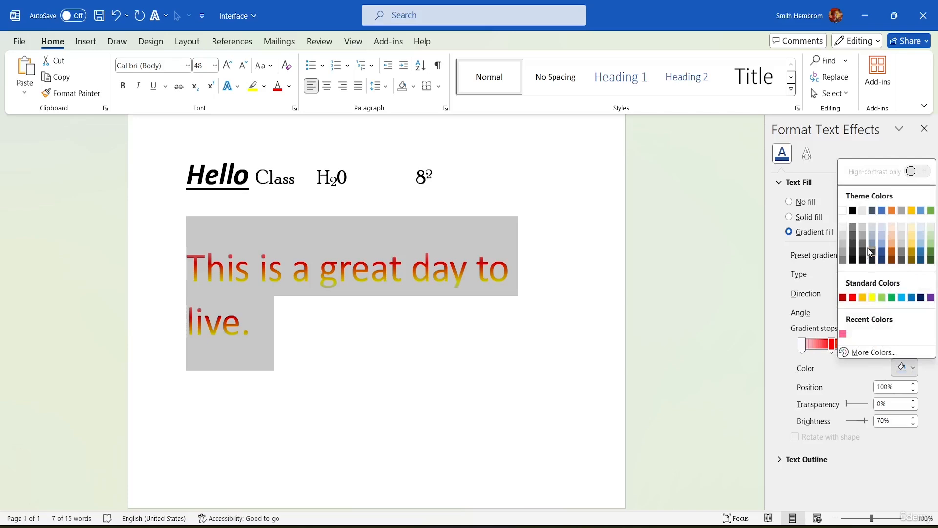
click(852, 210)
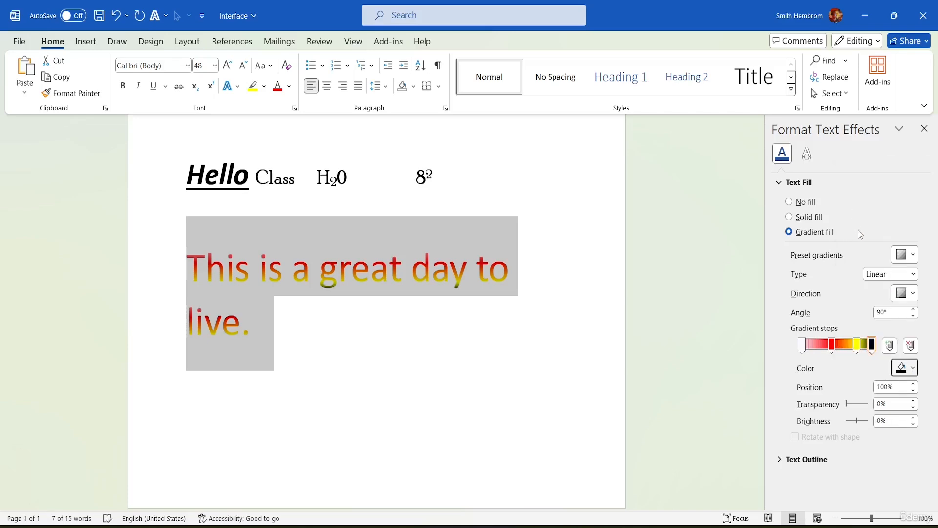
click(573, 308)
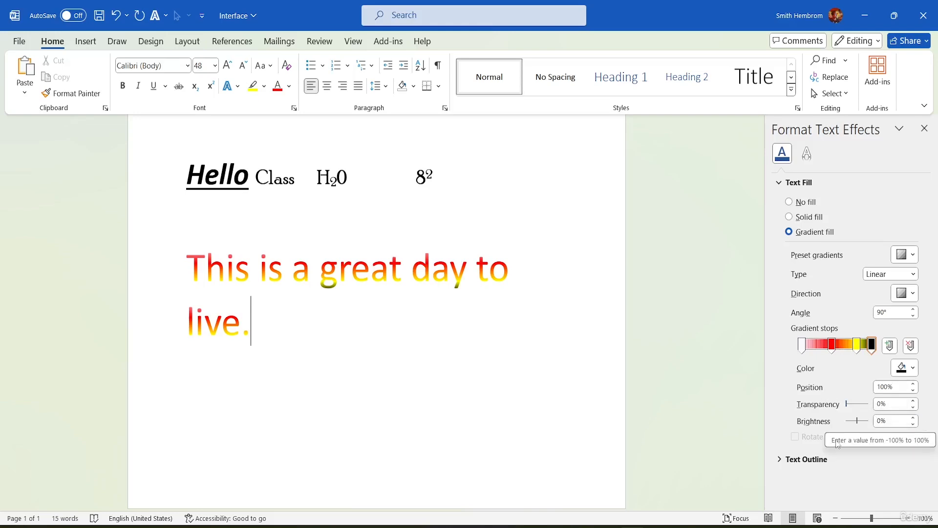
Try to apply a solid black text outline without selecting the sentence
click(851, 459)
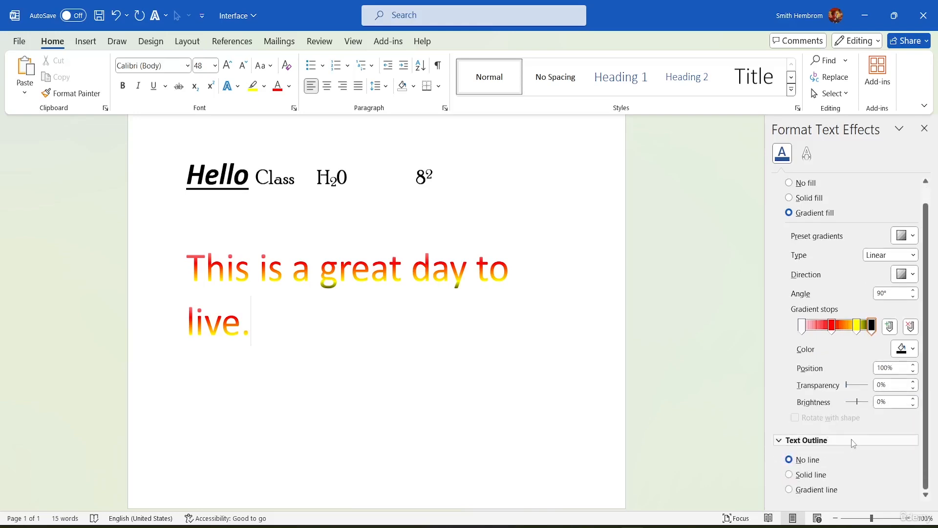
click(790, 476)
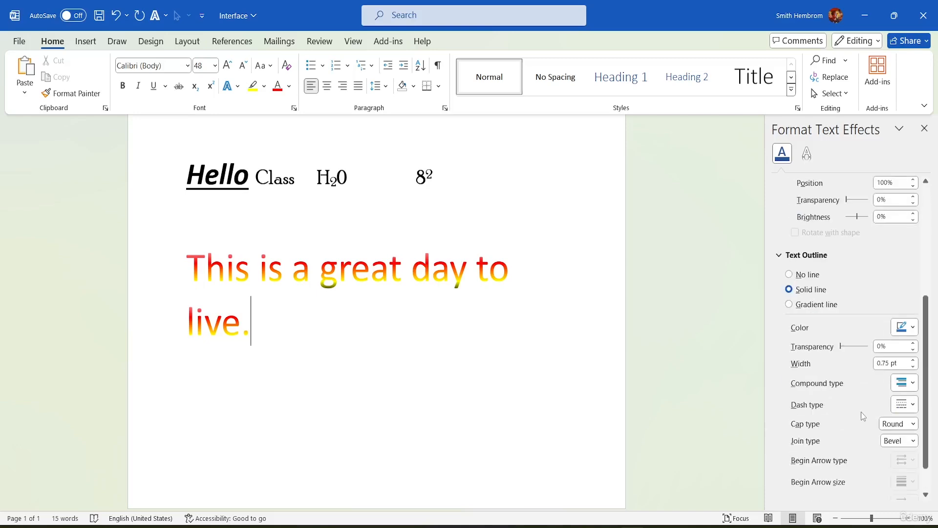
scroll(861, 410, down, 1)
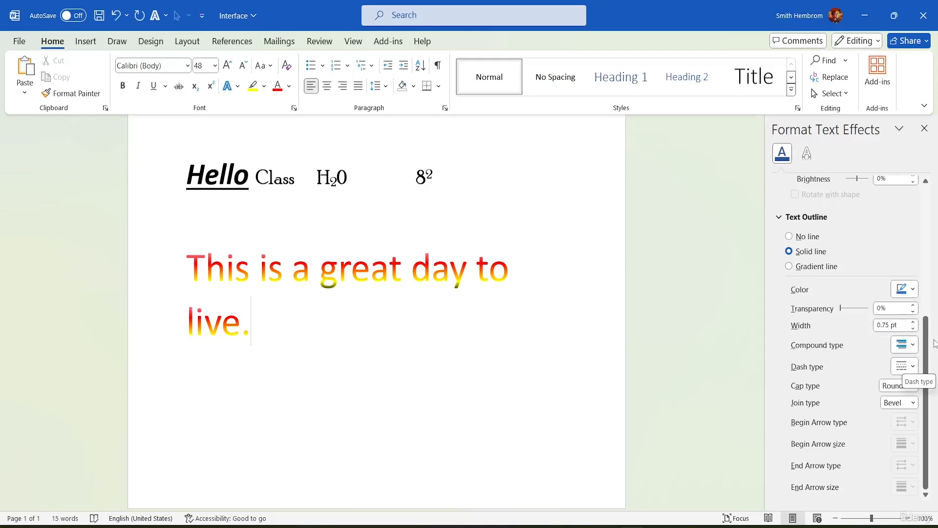
click(910, 288)
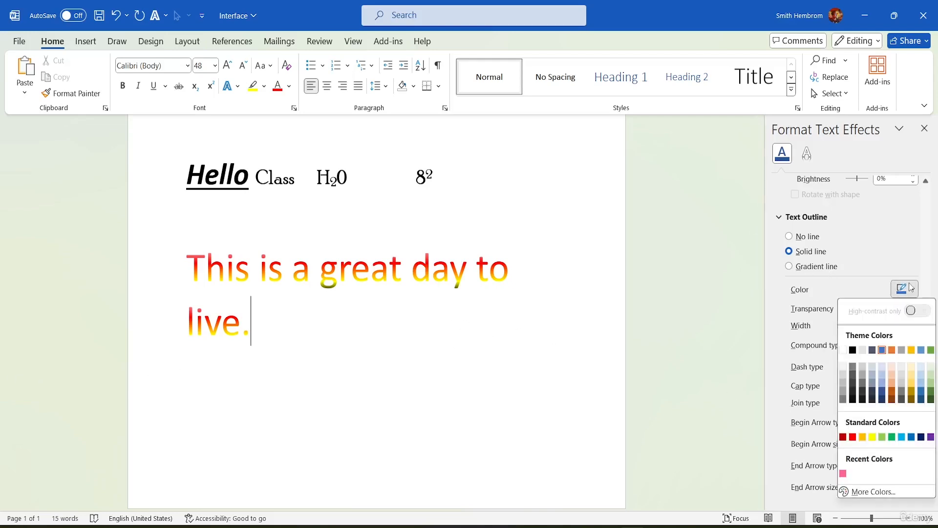
click(850, 348)
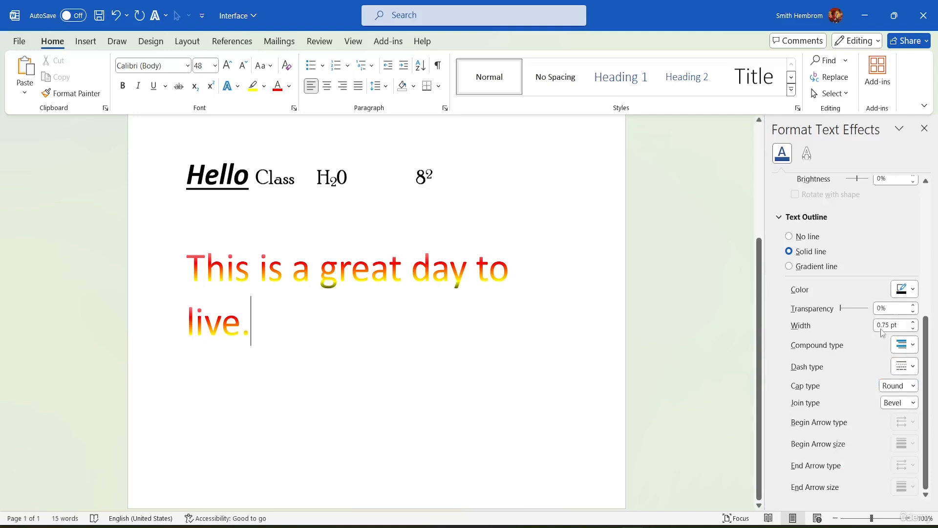
Increase the solid text outline's width to 4.25 pt
click(913, 322)
click(913, 322)
click(912, 322)
click(913, 322)
click(913, 322)
click(912, 323)
click(912, 322)
click(913, 322)
click(913, 322)
click(913, 322)
click(913, 322)
click(913, 322)
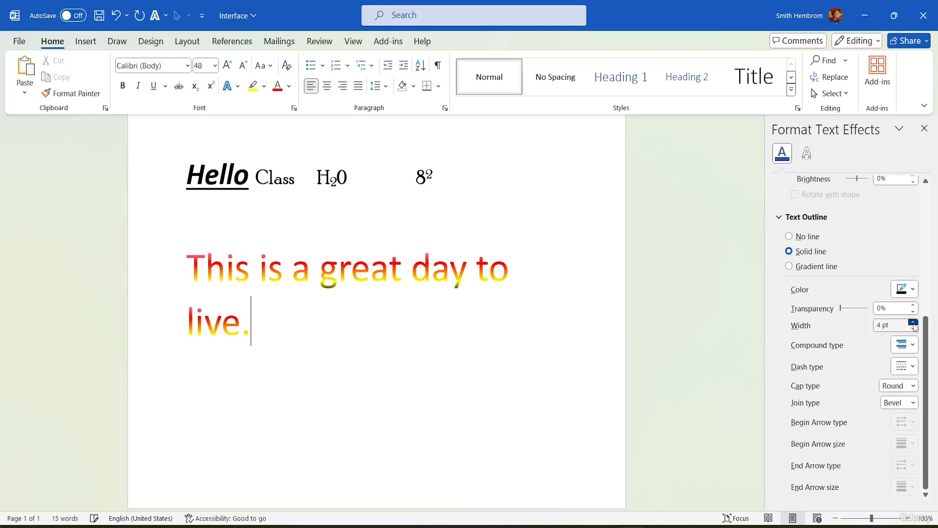
click(913, 323)
click(913, 322)
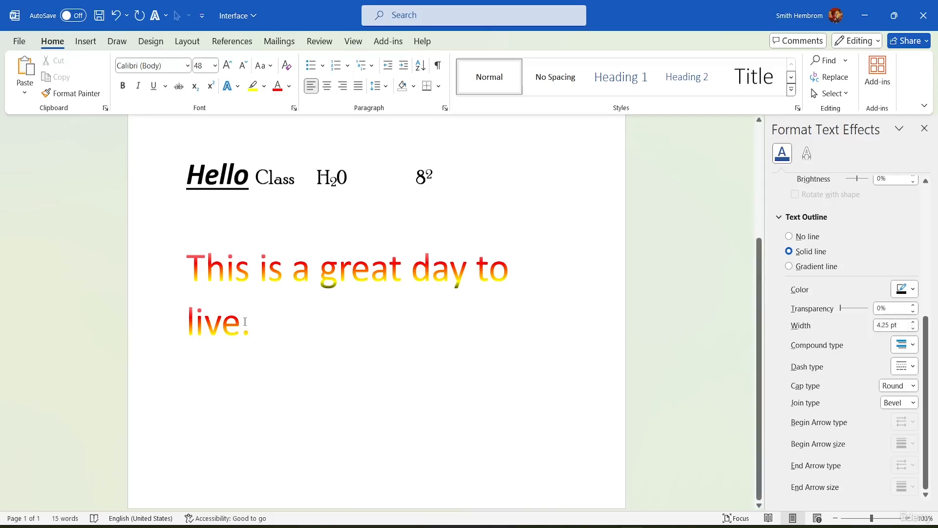
Apply a solid black text outline to the whole "This is a great day to live." sentence and raise its width to 4.5 pt
double_click(176, 281)
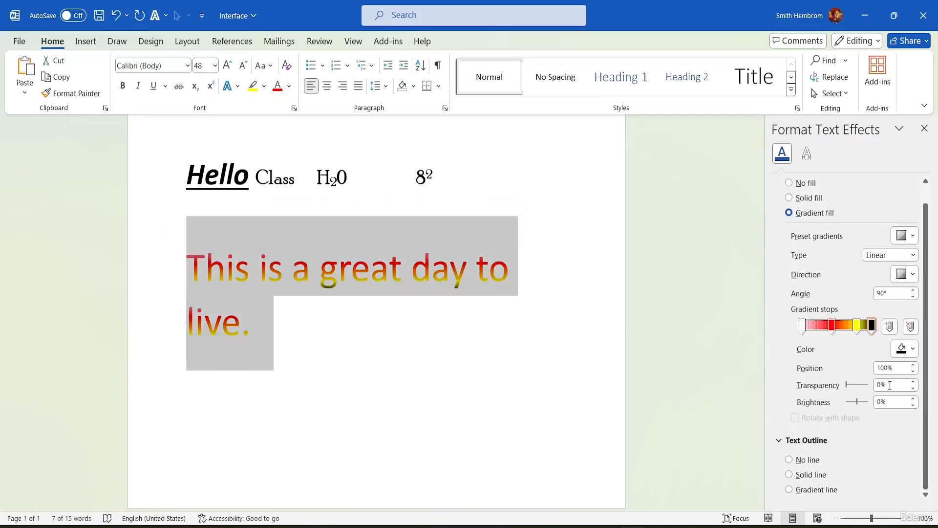
click(789, 474)
scroll(893, 426, down, 3)
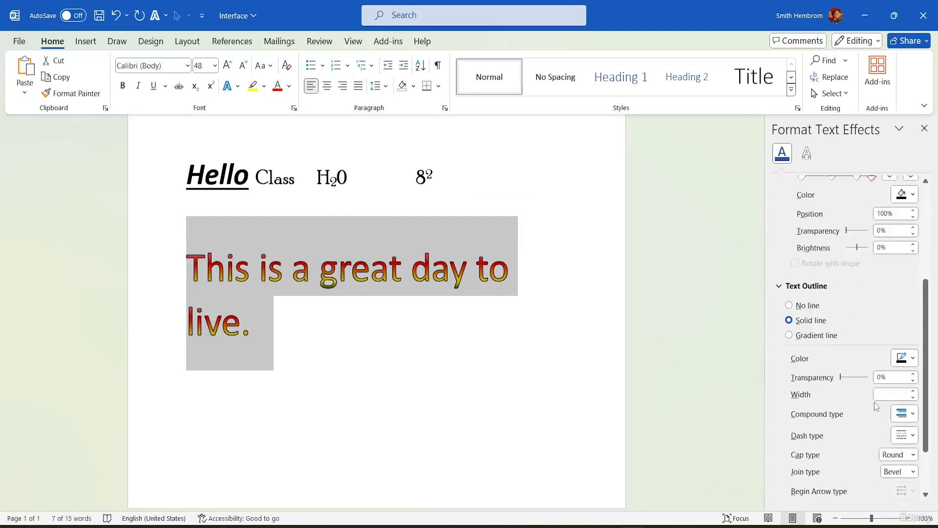
click(913, 391)
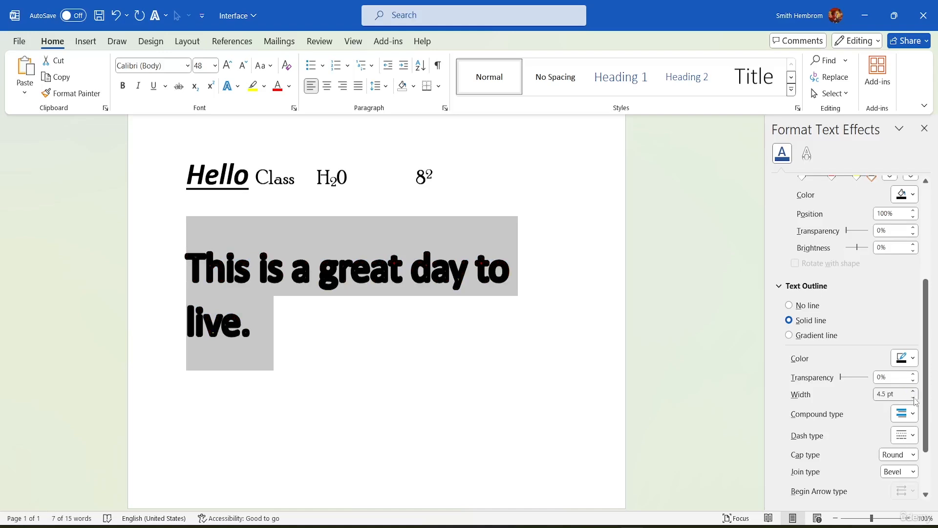
Reduce the width of the sentence's solid text outline to 0.25 pt
click(913, 398)
click(913, 397)
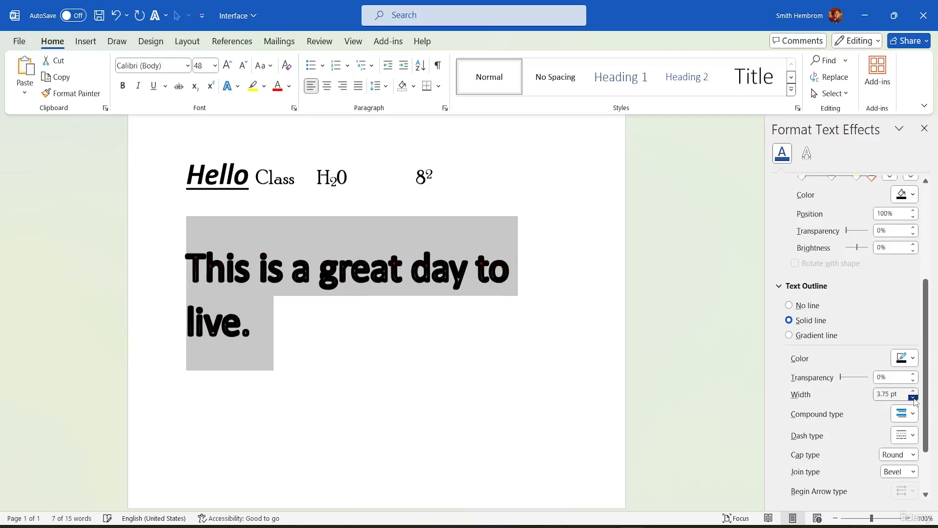
click(913, 398)
click(913, 398)
click(913, 398)
click(913, 398)
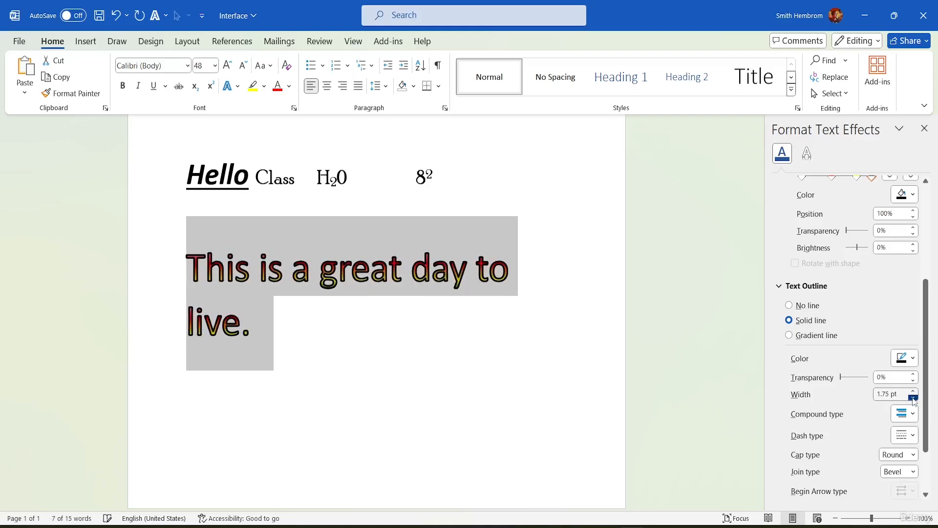
click(913, 397)
click(913, 398)
click(913, 398)
click(913, 397)
click(913, 398)
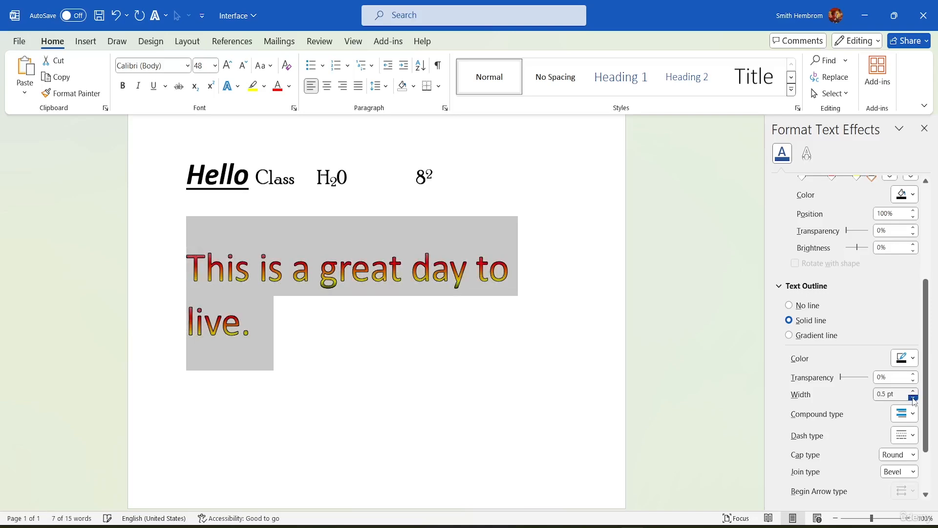
click(913, 398)
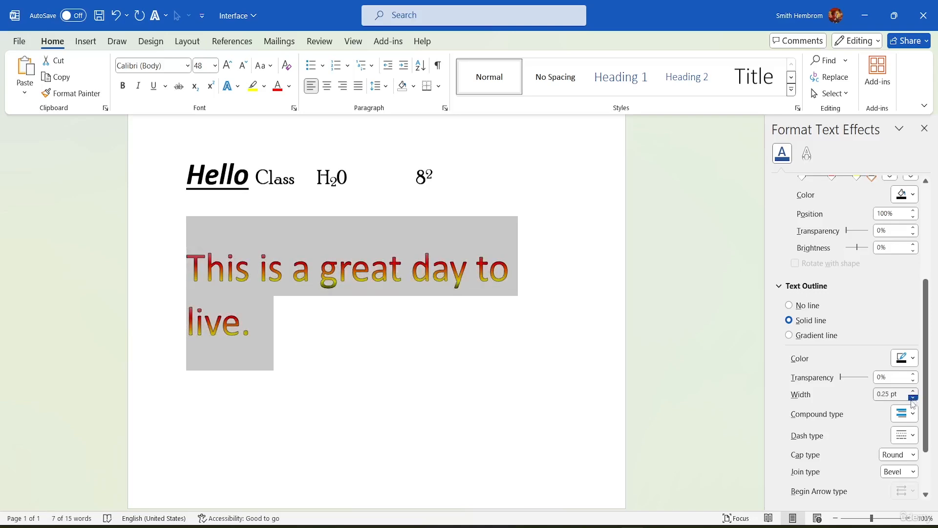
Close the text effects settings and deselect the sentence
scroll(852, 417, down, 3)
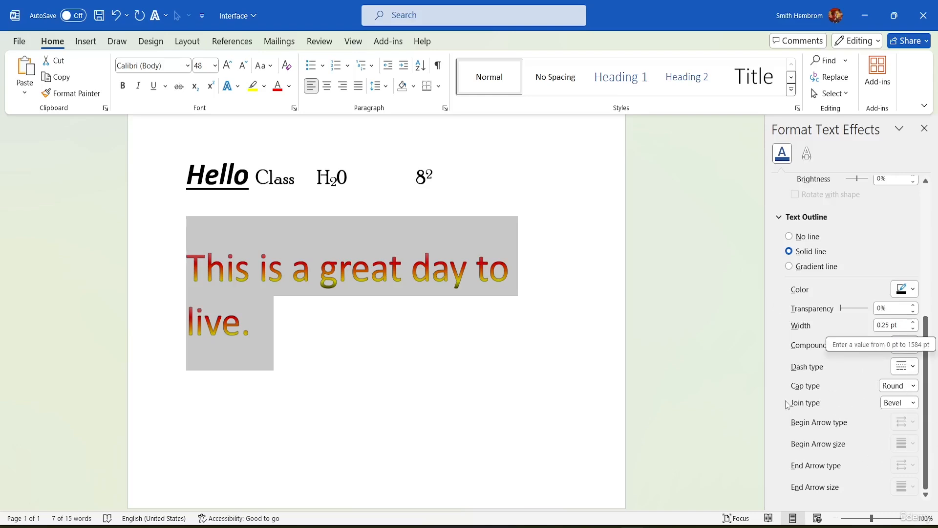
scroll(924, 291, up, 10)
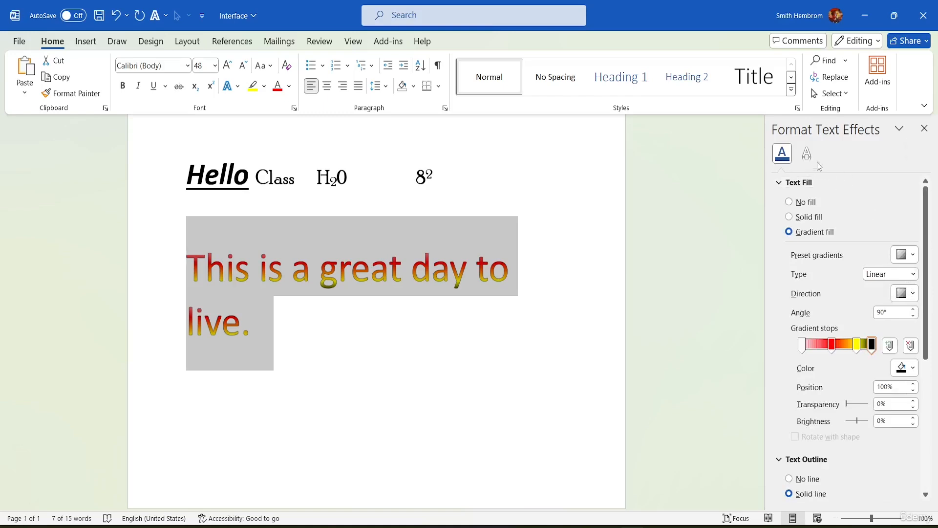
click(924, 128)
click(597, 370)
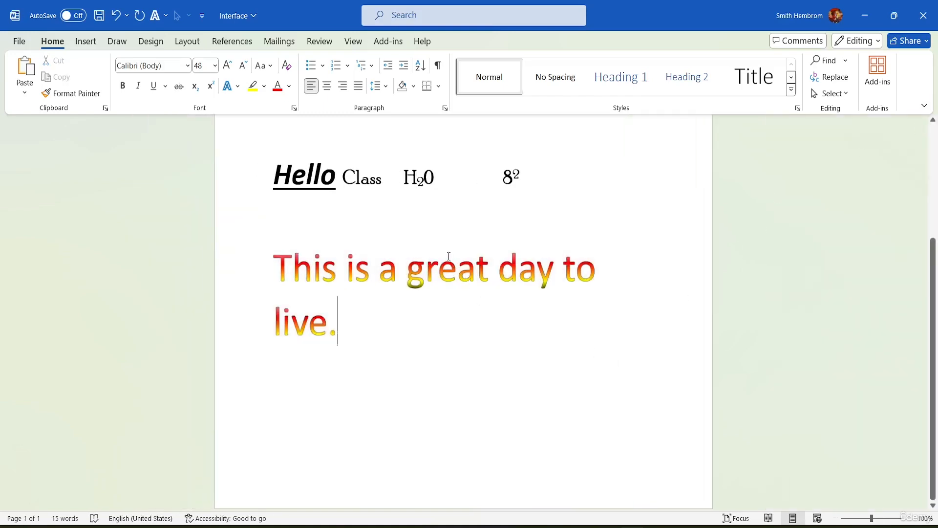
Copy the gradient-filled sentence and paste the duplicate on a new line below the original
scroll(474, 266, up, 3)
scroll(484, 248, down, 3)
drag(337, 322, 252, 262)
key(ctrl+c)
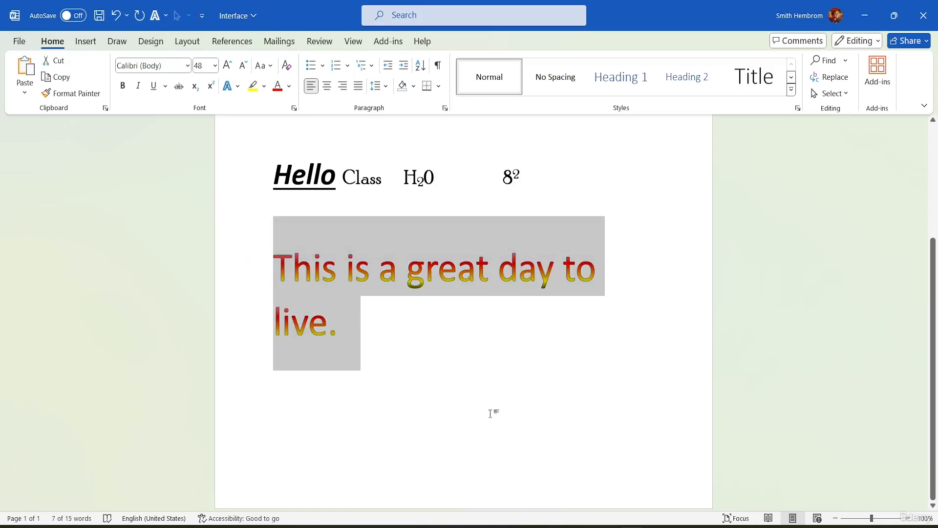
click(361, 404)
key(Return)
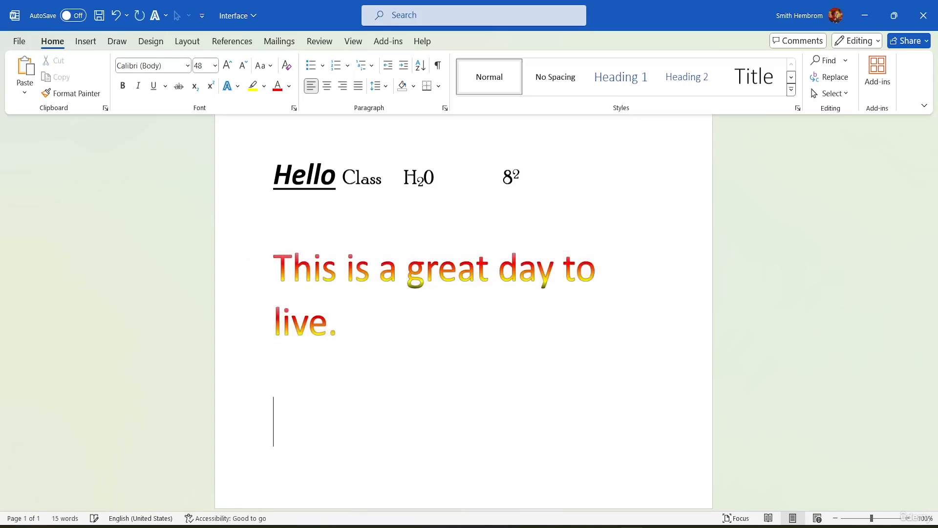
key(ctrl+v)
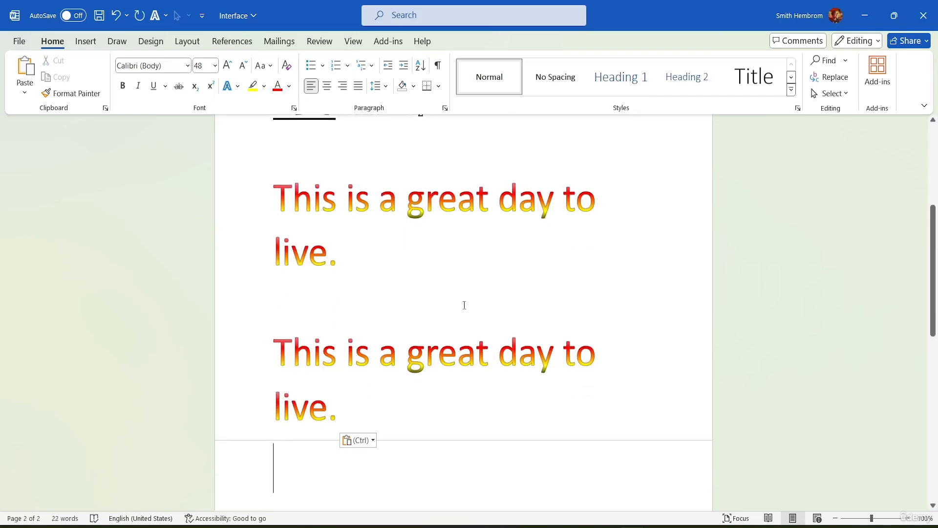
Select the whole duplicated sentence and clear all of its formatting
scroll(462, 303, up, 5)
scroll(461, 264, down, 3)
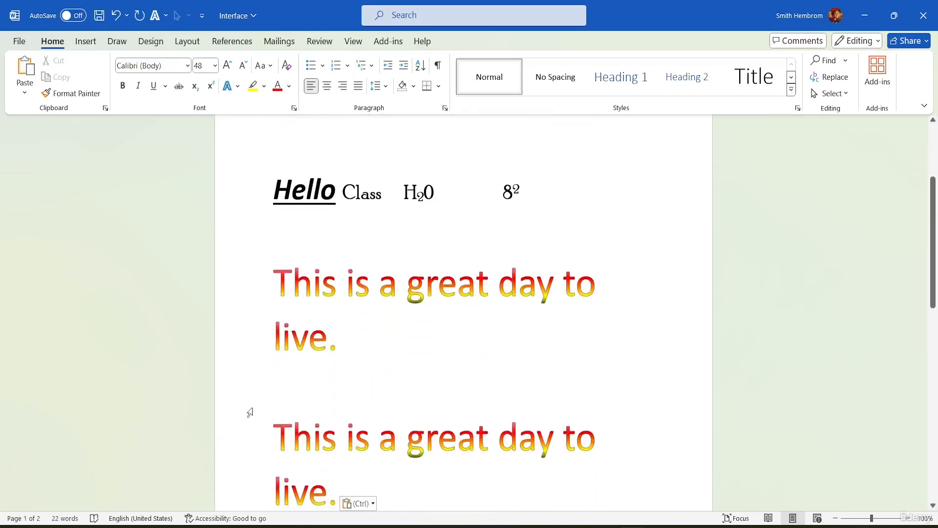
click(304, 394)
click(278, 389)
scroll(372, 371, down, 3)
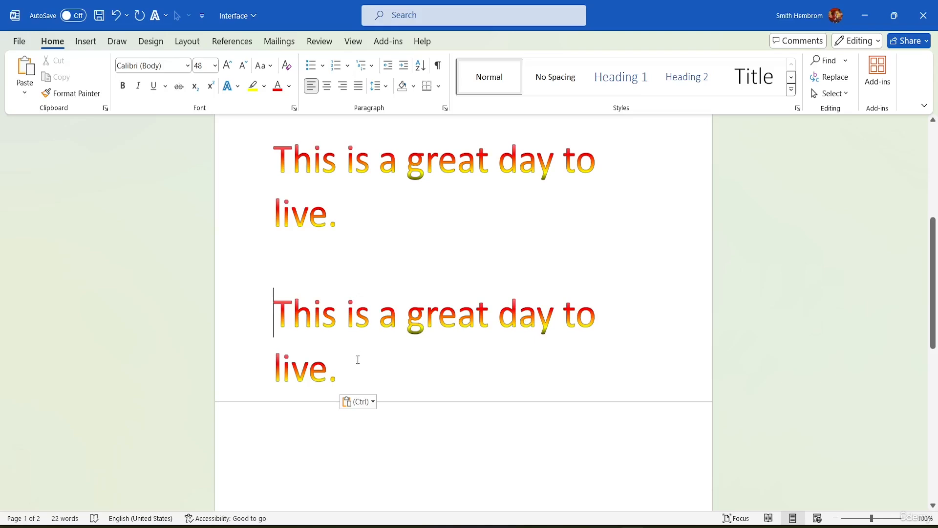
click(358, 360)
drag(349, 372, 236, 297)
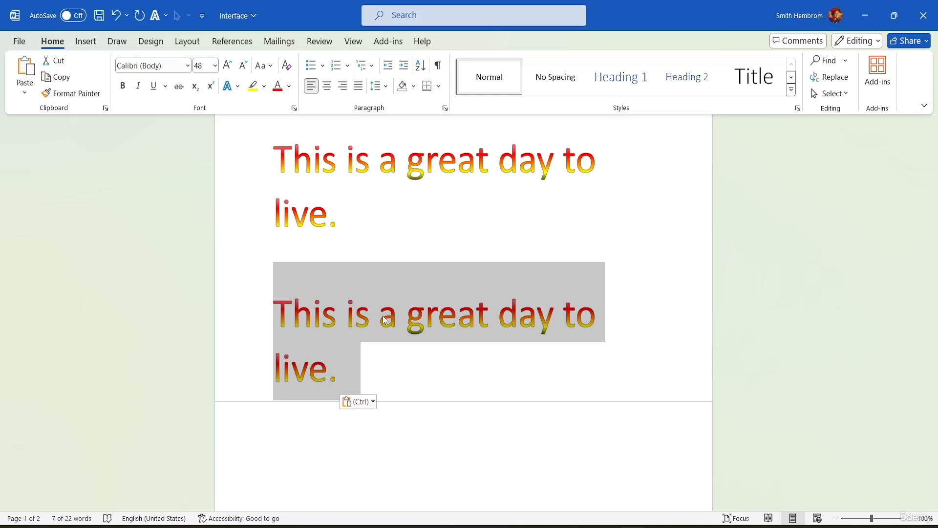
click(288, 67)
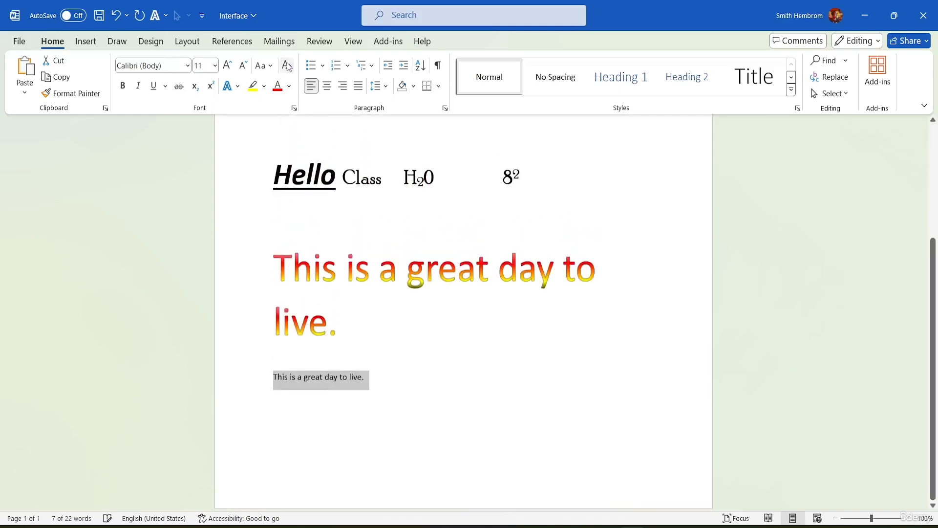